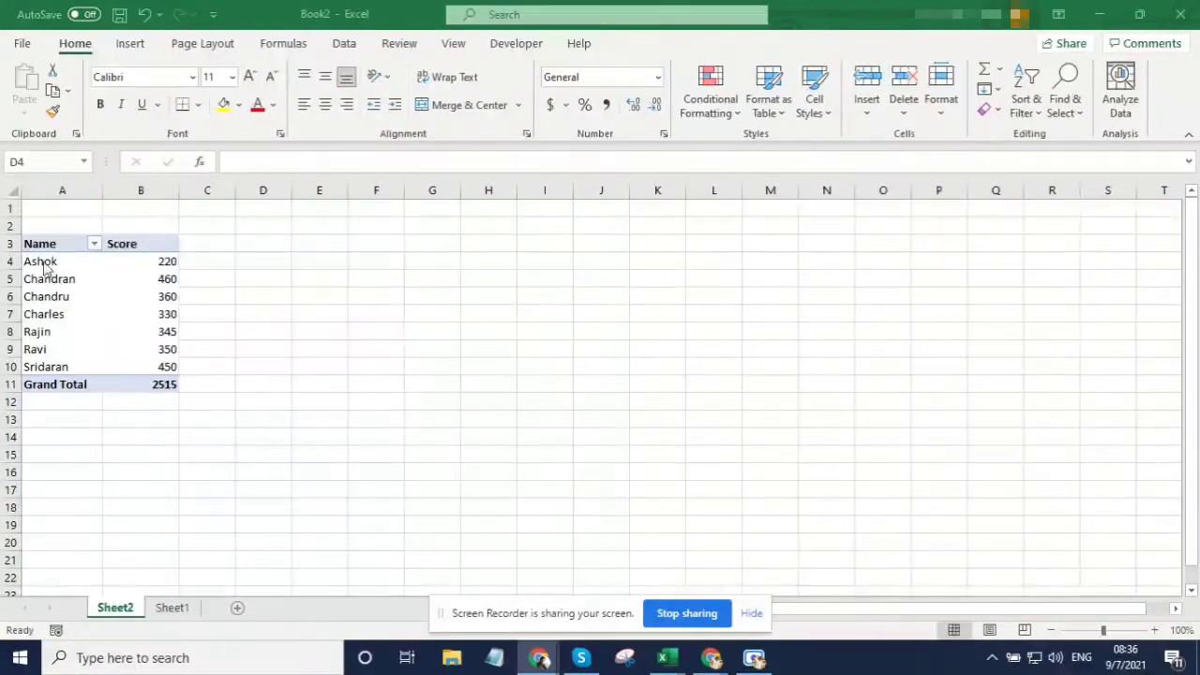
pyautogui.moveTo(62, 242); pyautogui.dragTo(141, 393)
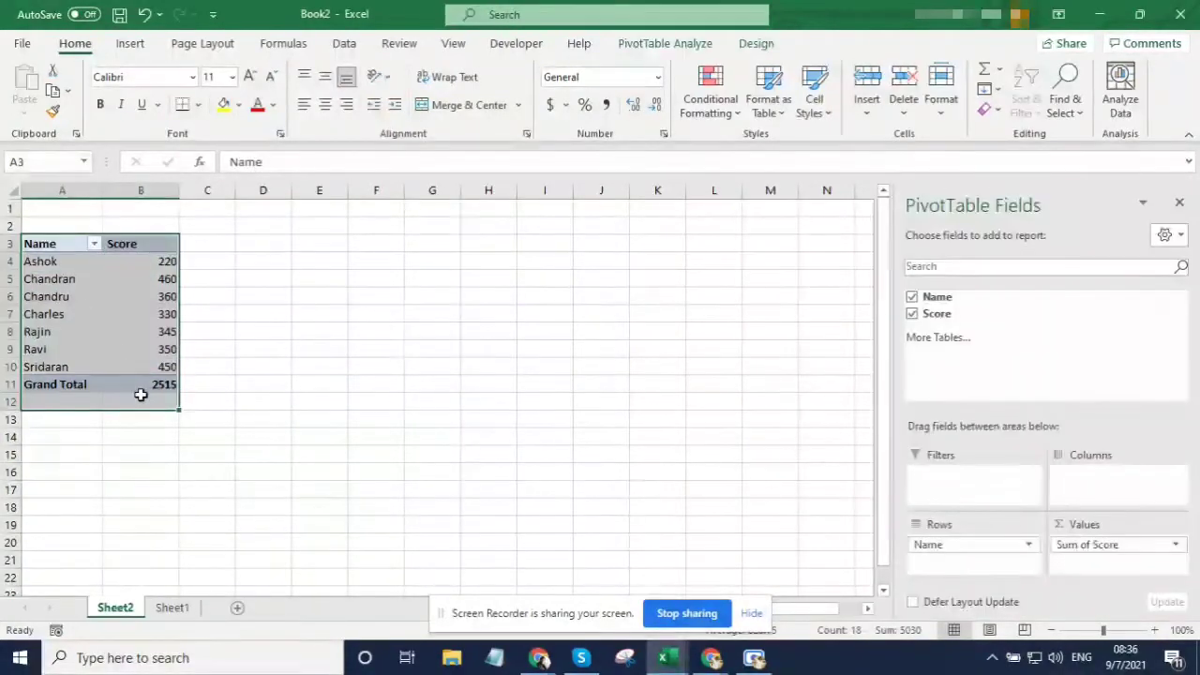
pyautogui.click(53, 244)
pyautogui.click(132, 244)
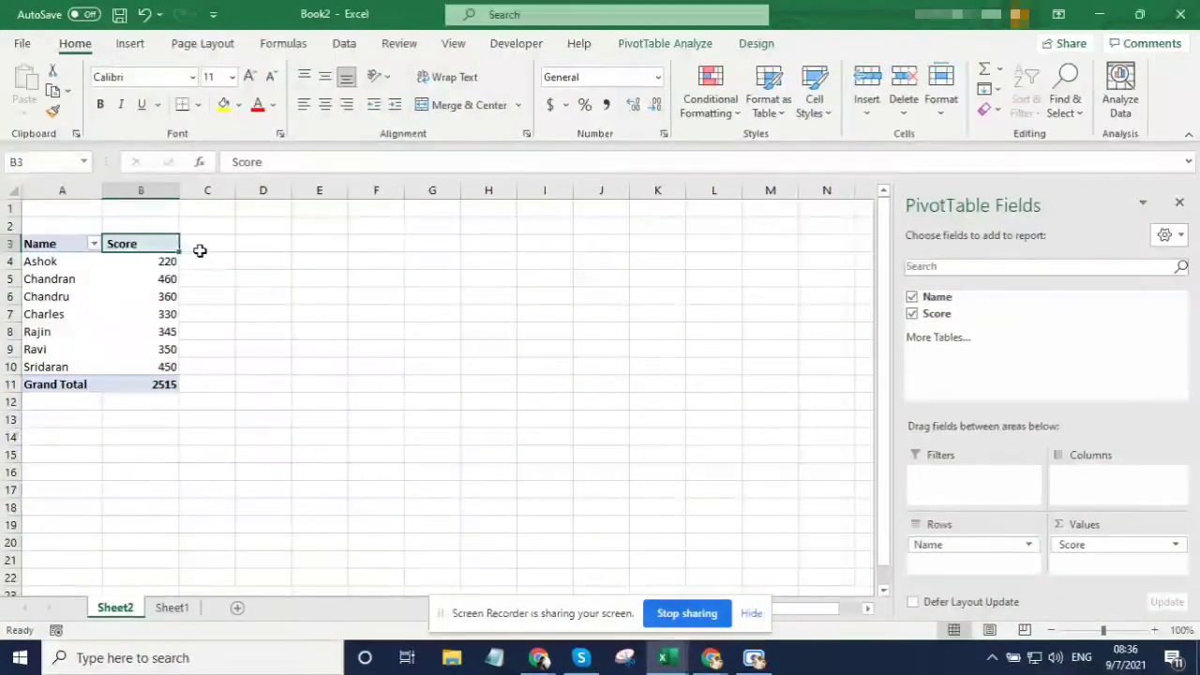
pyautogui.moveTo(147, 263); pyautogui.dragTo(158, 328)
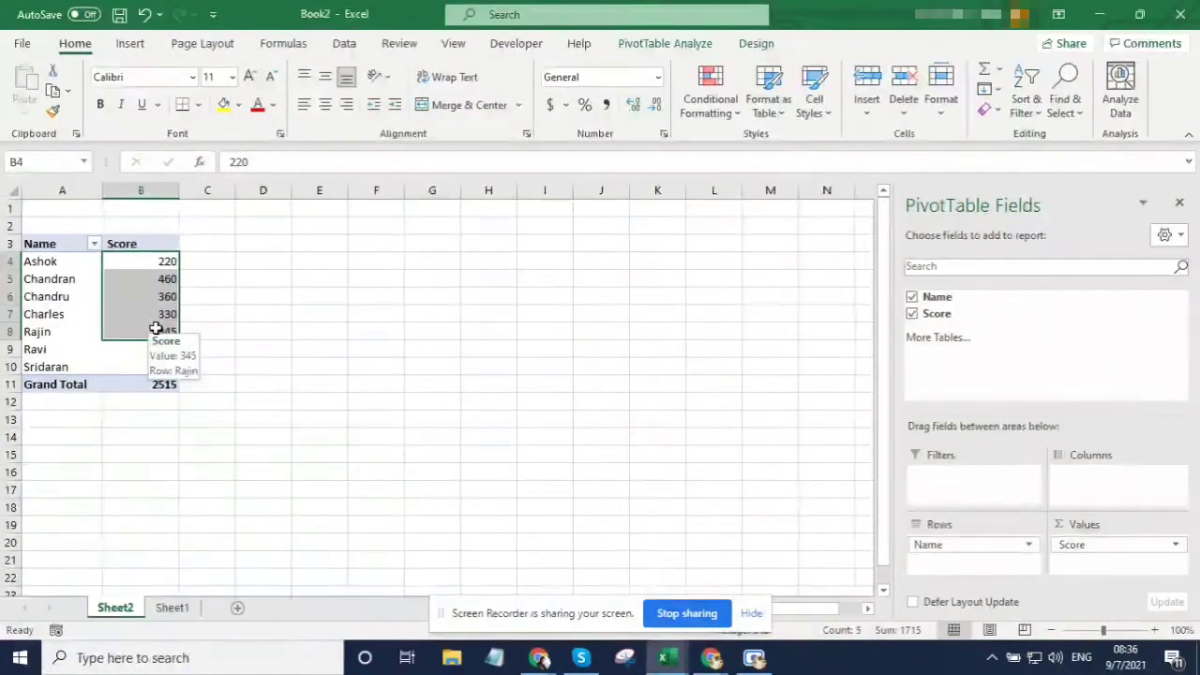
pyautogui.click(188, 258)
# Step: Add the heading Percentage in C3 beside the pivot table and enter the formula =B4/500 in C4
pyautogui.click(226, 241)
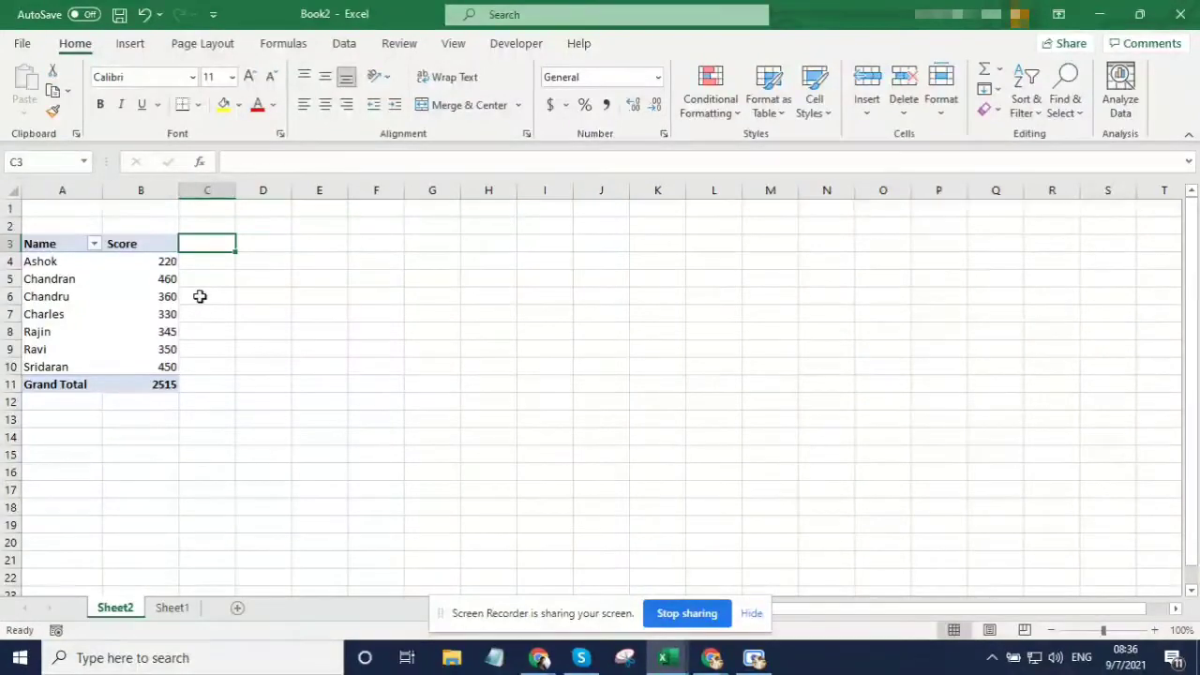
pyautogui.write('Percentage')
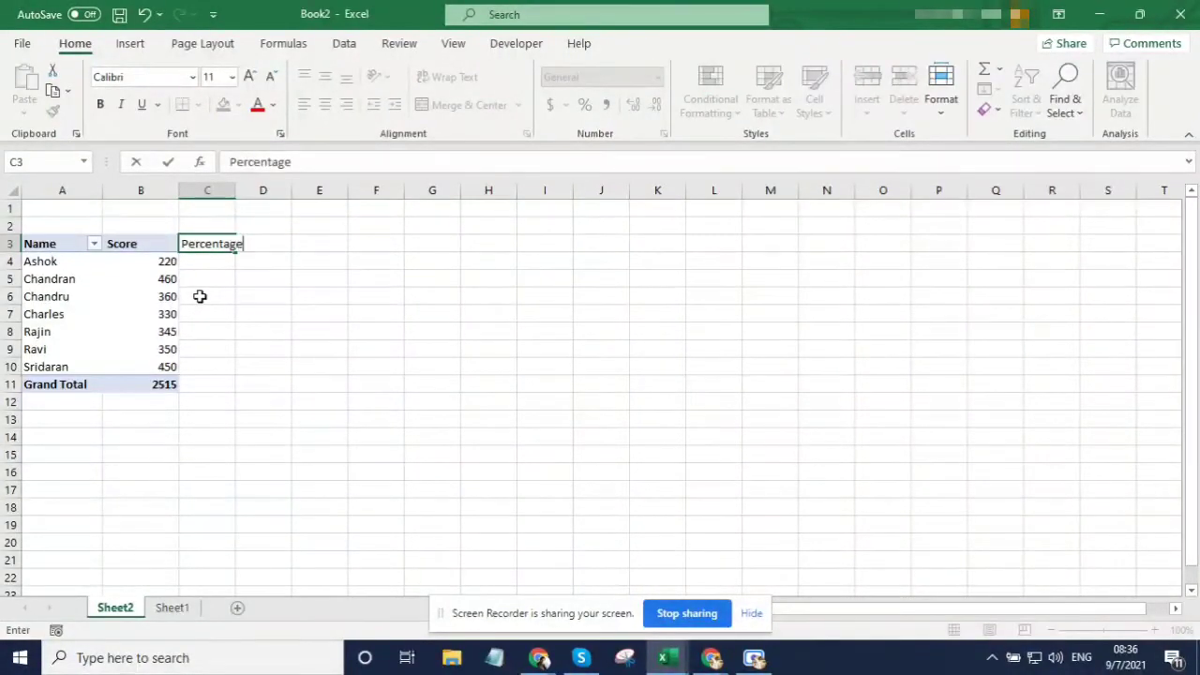
pyautogui.press('Return')
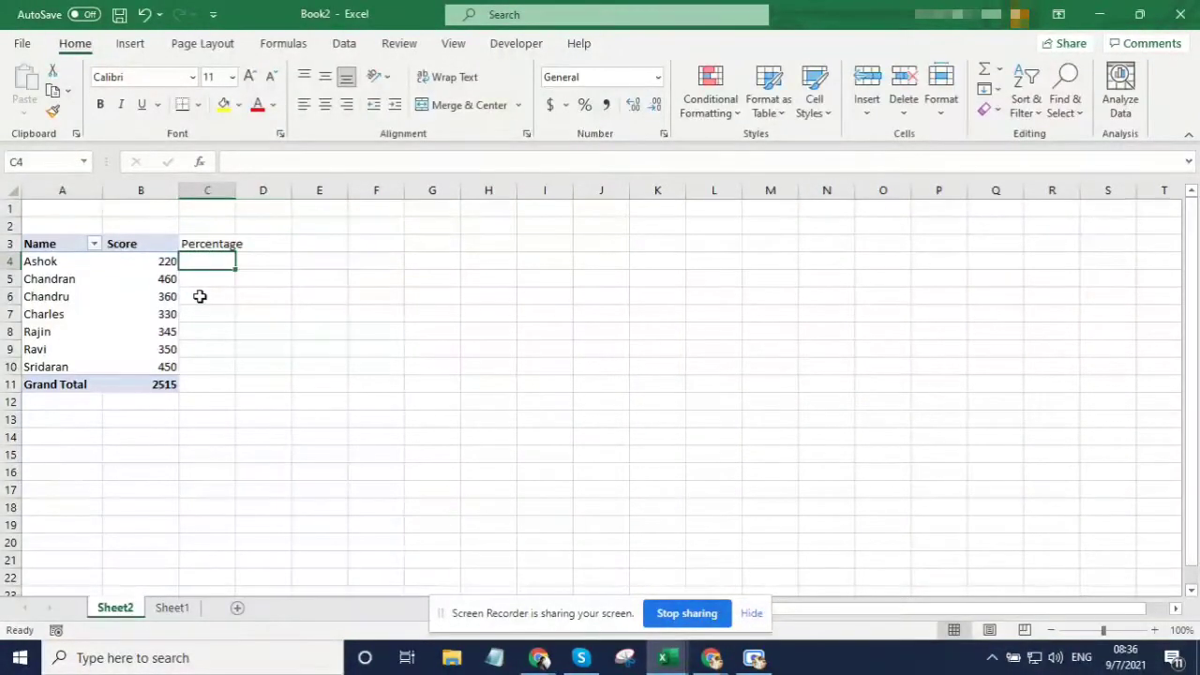
pyautogui.write('=')
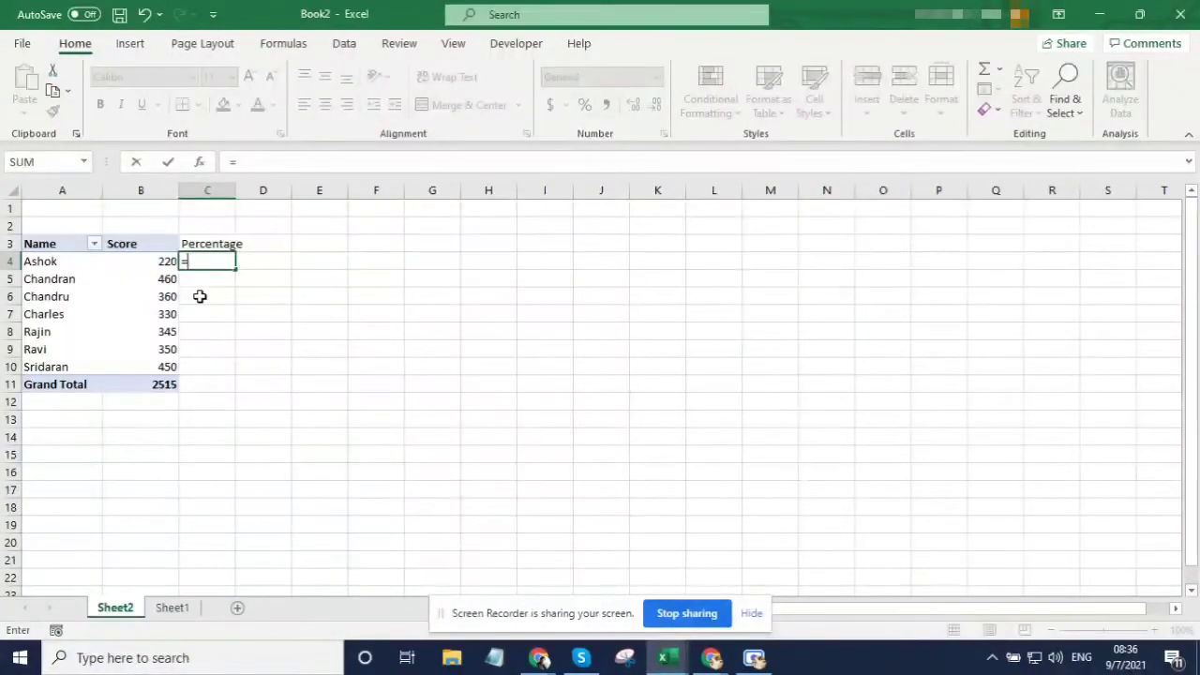
pyautogui.write('b4')
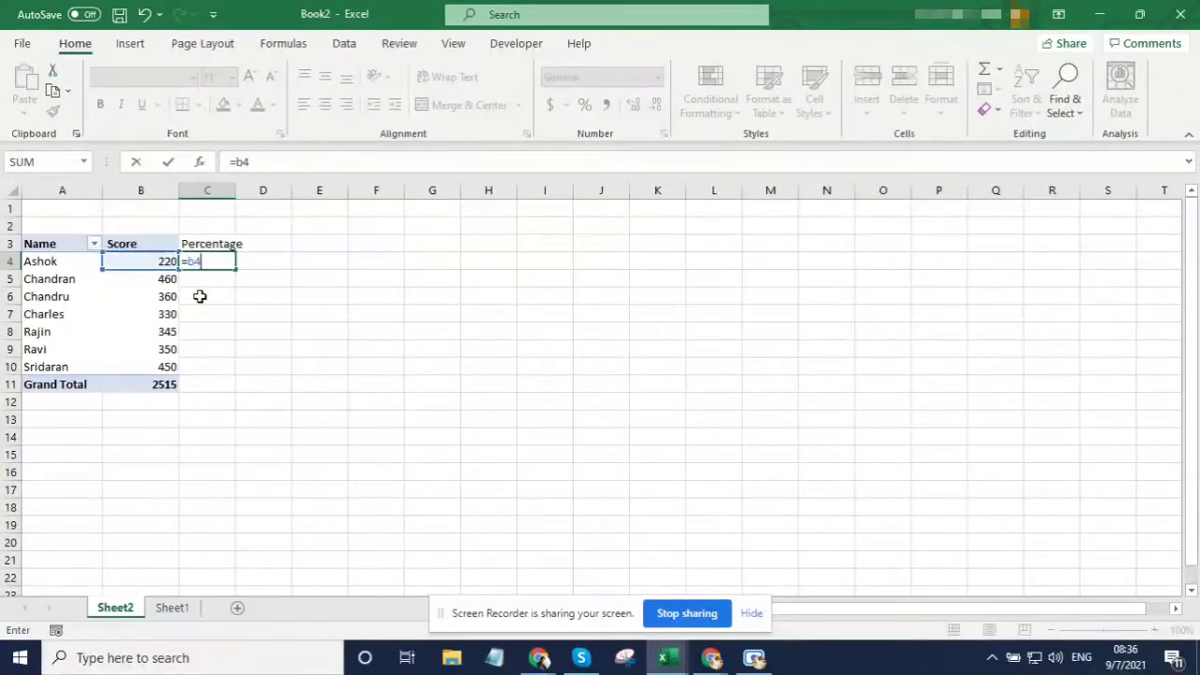
pyautogui.write('/500')
pyautogui.press('Return')
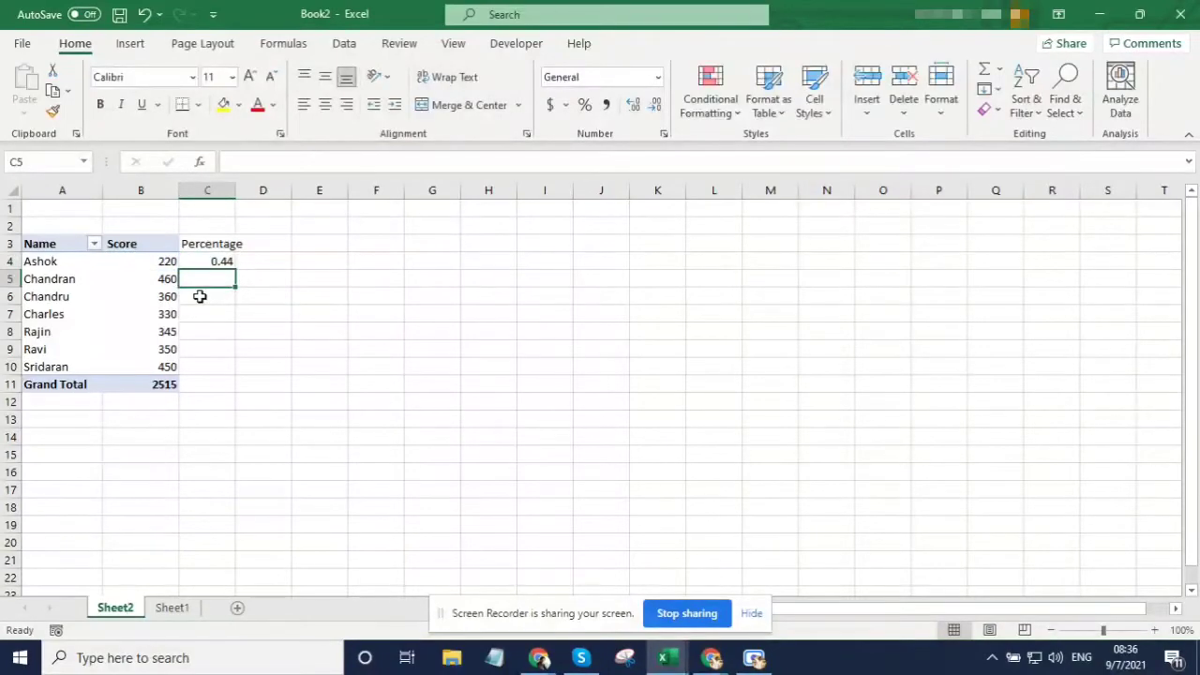
# Step: Fill the C4 percentage formula down through C10
pyautogui.press('Up')
pyautogui.hotkey('shift', 'Down')
pyautogui.hotkey('shift', 'Down')
pyautogui.hotkey('shift', 'Down')
pyautogui.hotkey('shift', 'Down')
pyautogui.hotkey('shift', 'Down')
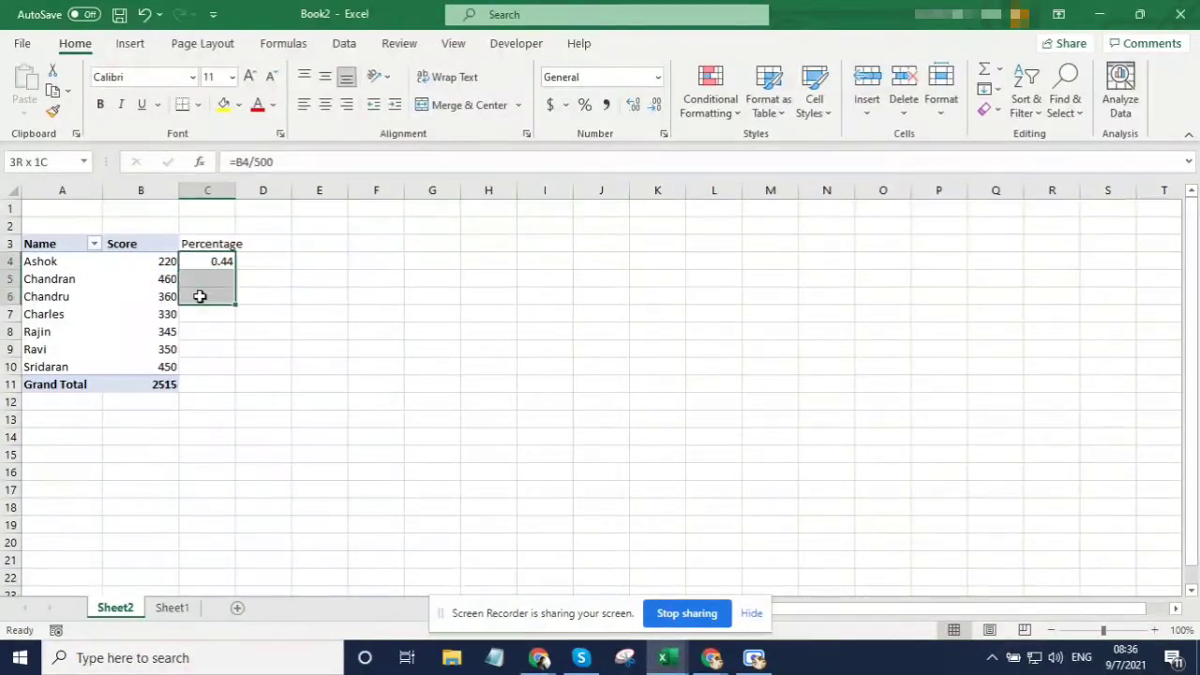
pyautogui.hotkey('shift', 'Down')
pyautogui.hotkey('ctrl', 'd')
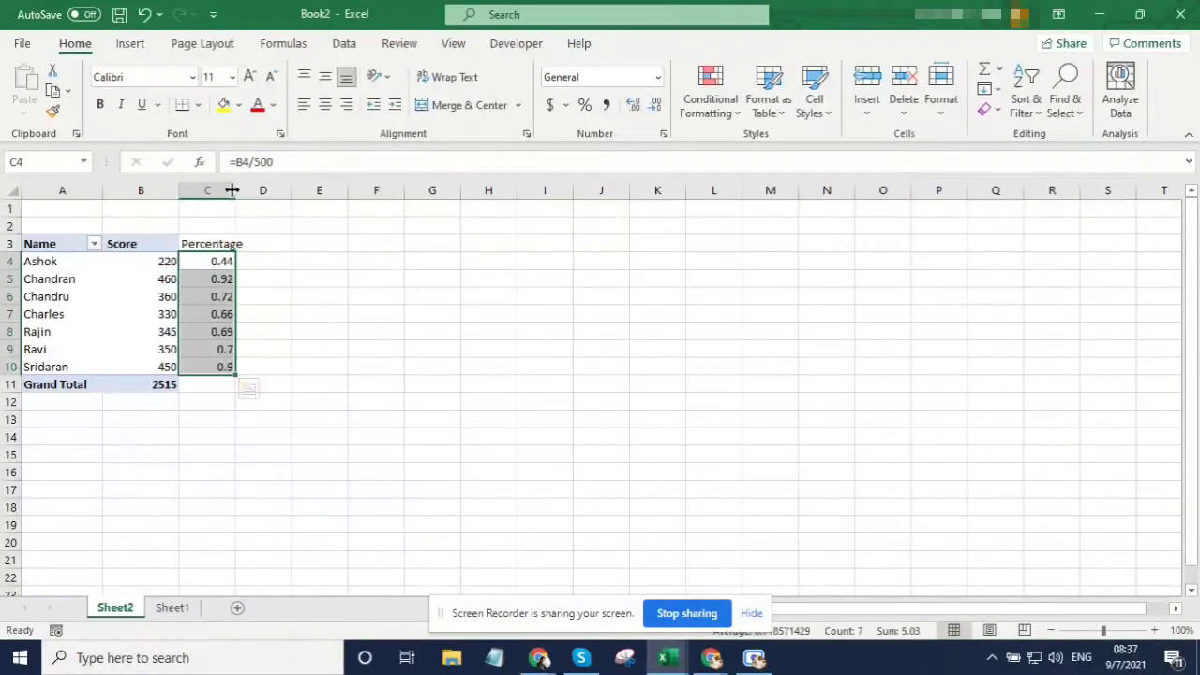
# Step: Format column C with the percent number style
pyautogui.click(229, 190)
pyautogui.click(584, 104)
pyautogui.click(334, 348)
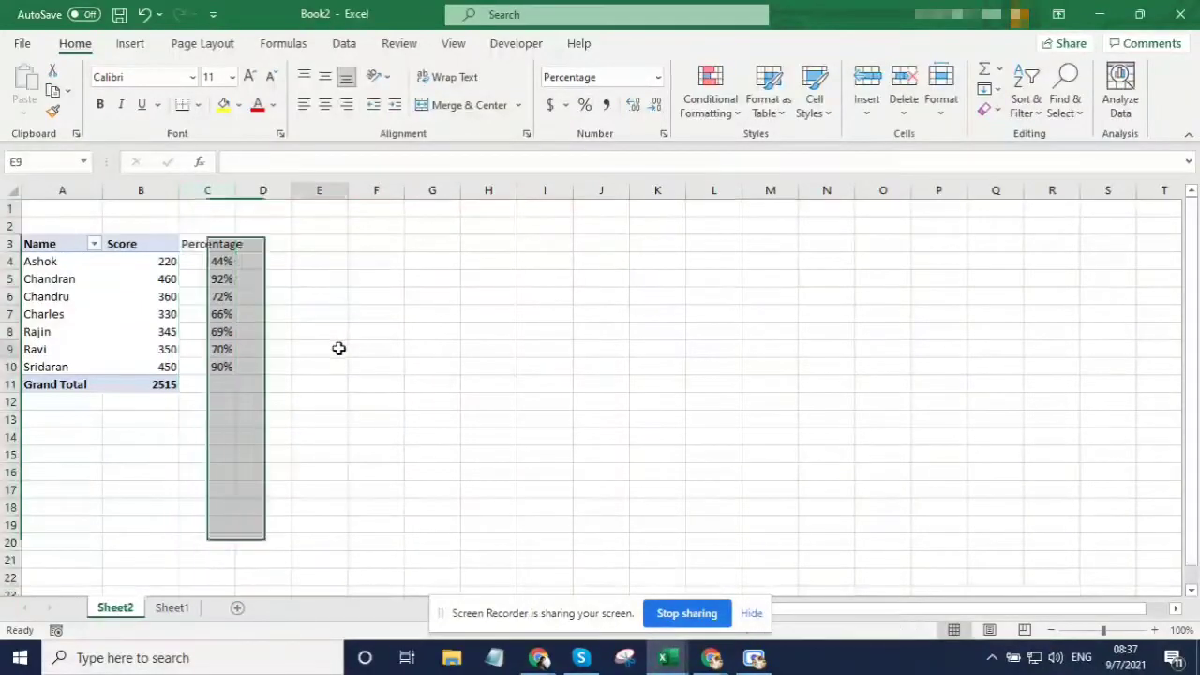
pyautogui.click(221, 366)
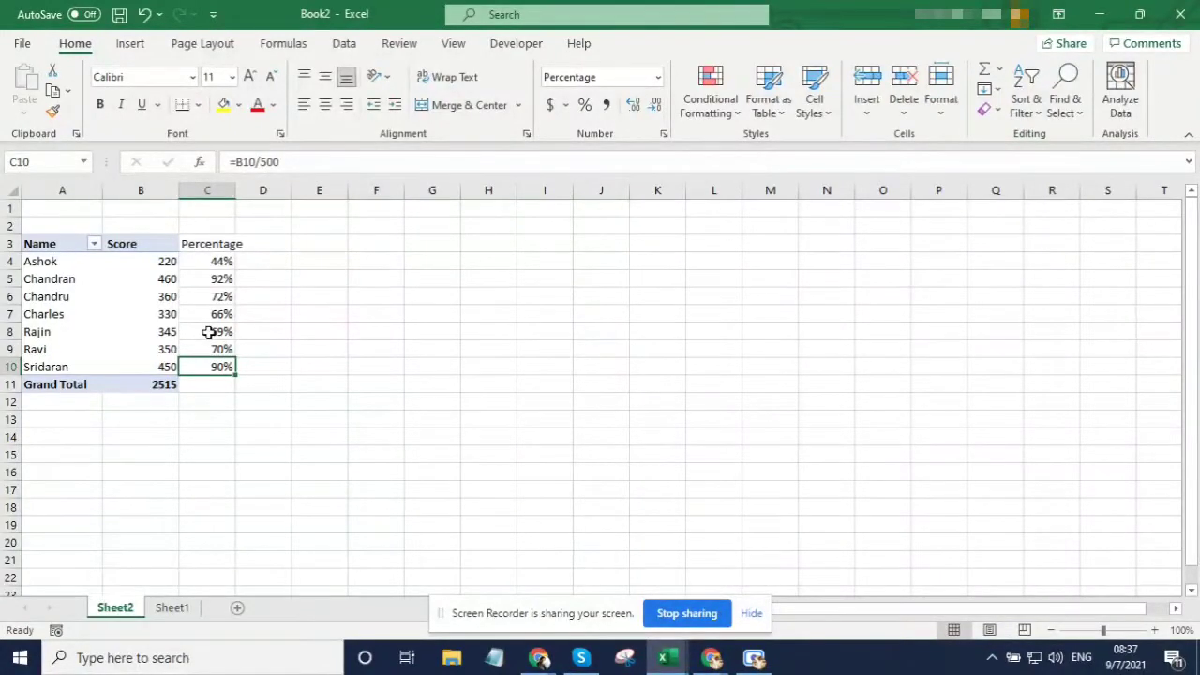
# Step: On Sheet1, add a new record in row 9 with the person's name in A9 and the score 355 in B9
pyautogui.click(173, 607)
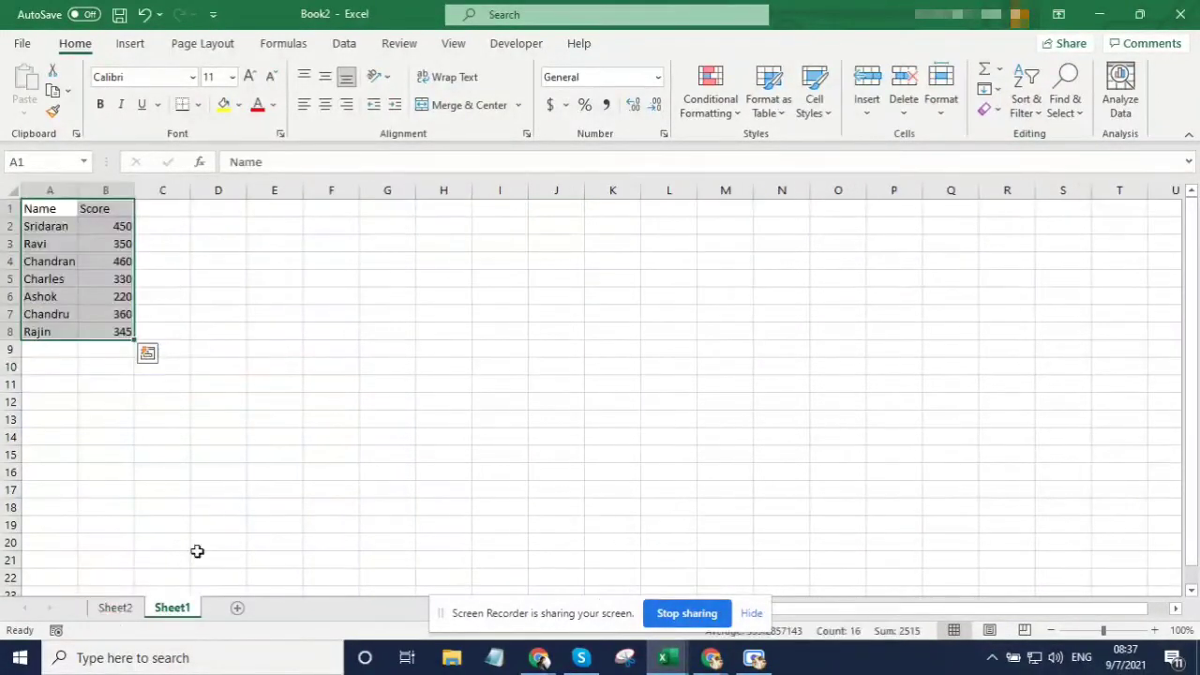
pyautogui.click(50, 345)
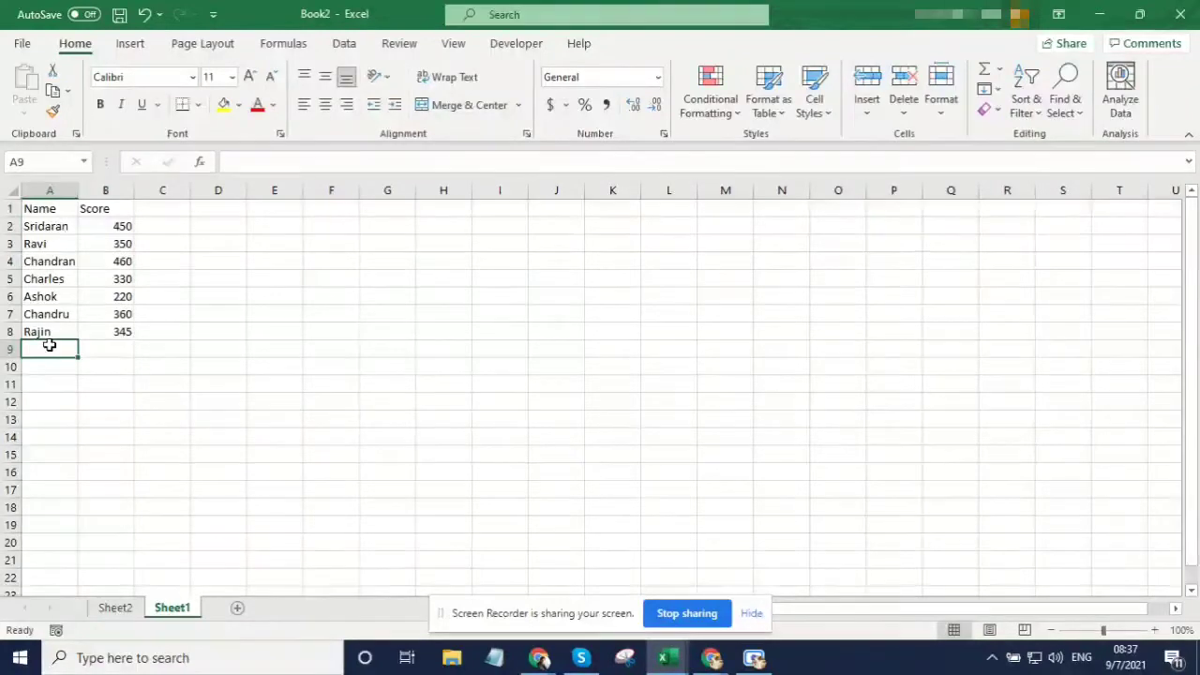
pyautogui.write('Iatha')
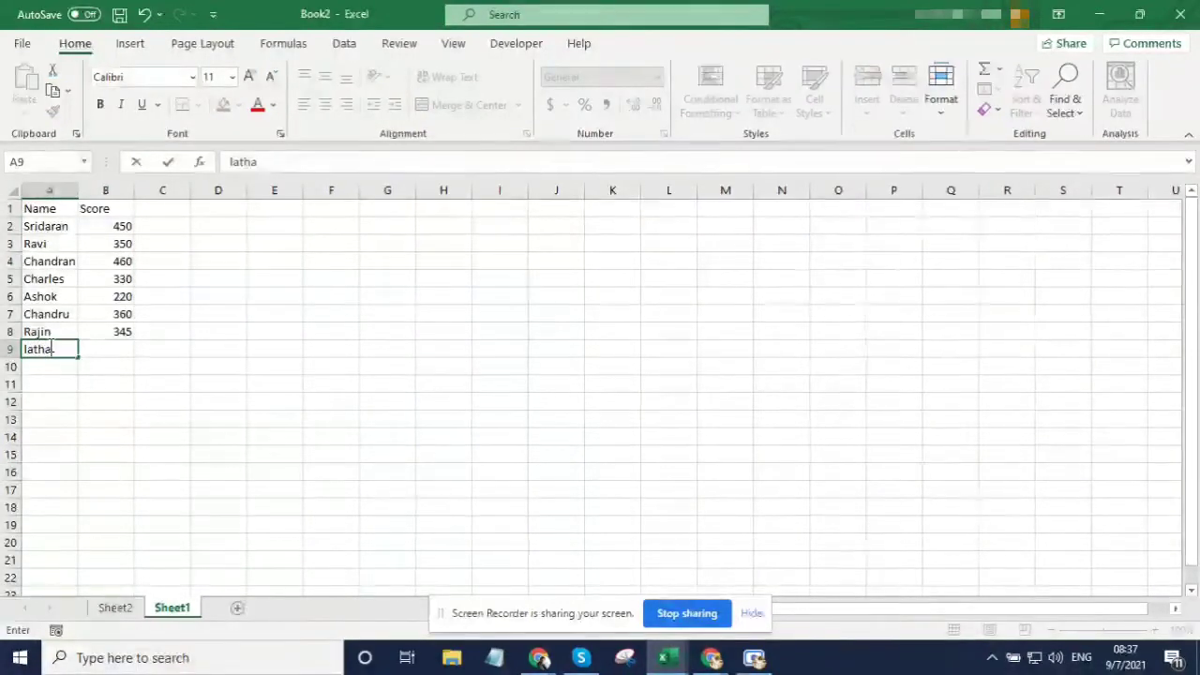
pyautogui.press('Tab')
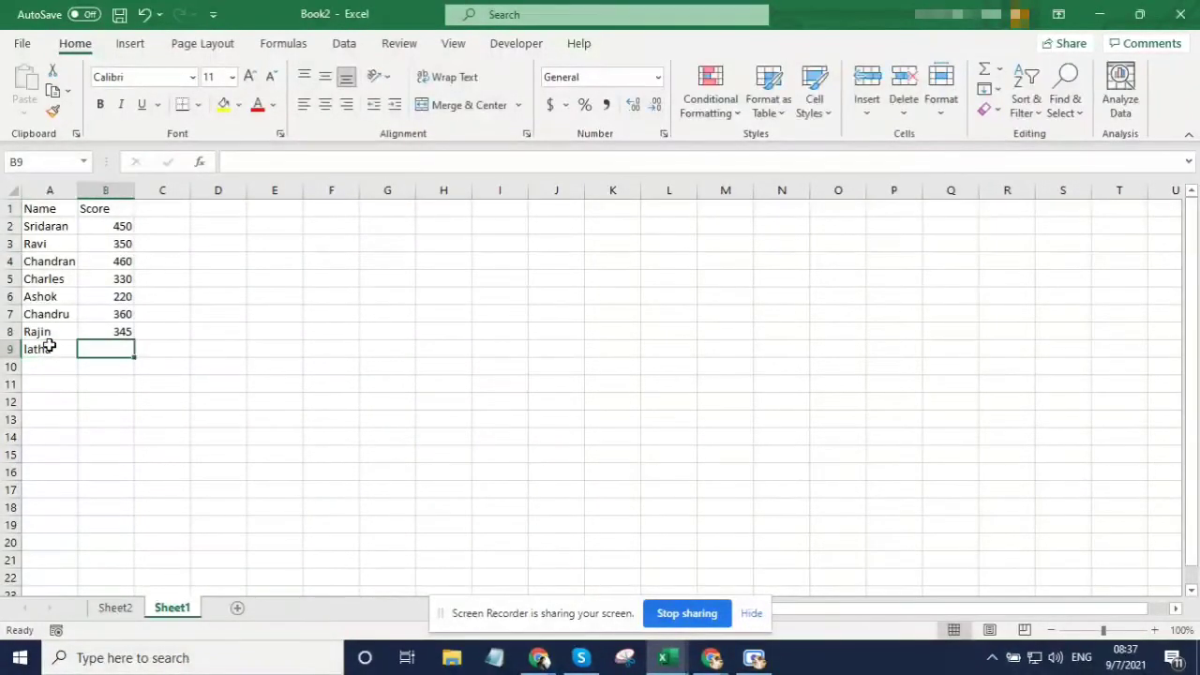
pyautogui.write('3')
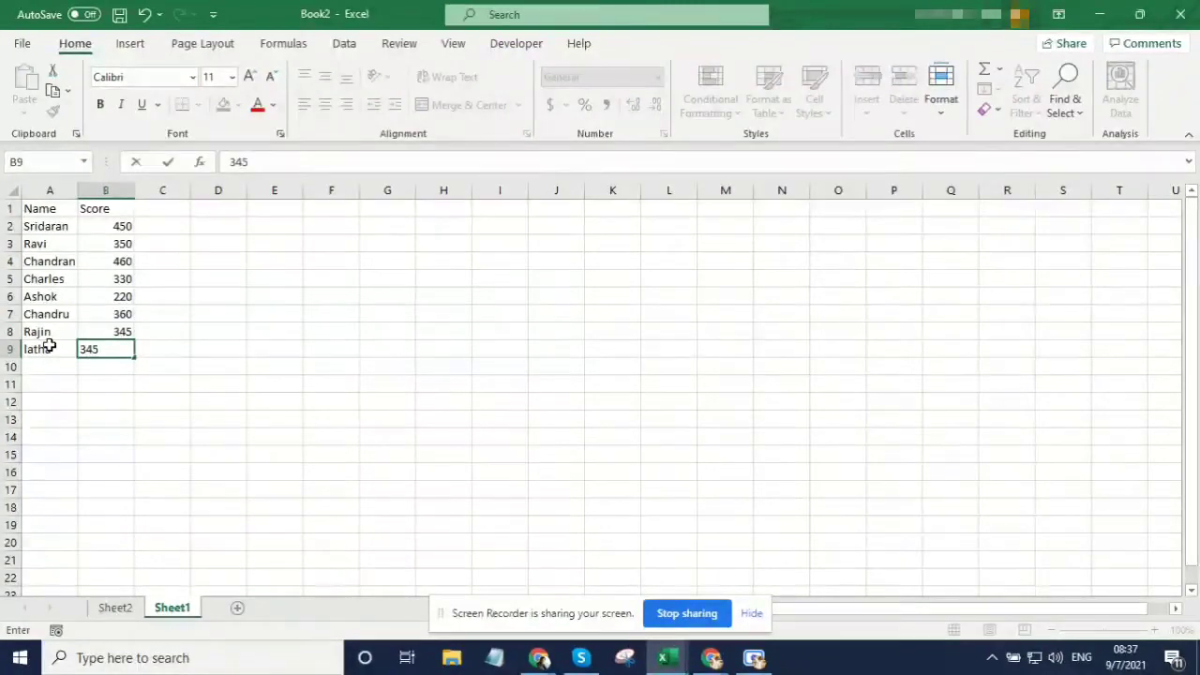
pyautogui.write('45')
pyautogui.press('BackSpace')
pyautogui.press('BackSpace')
pyautogui.write('55')
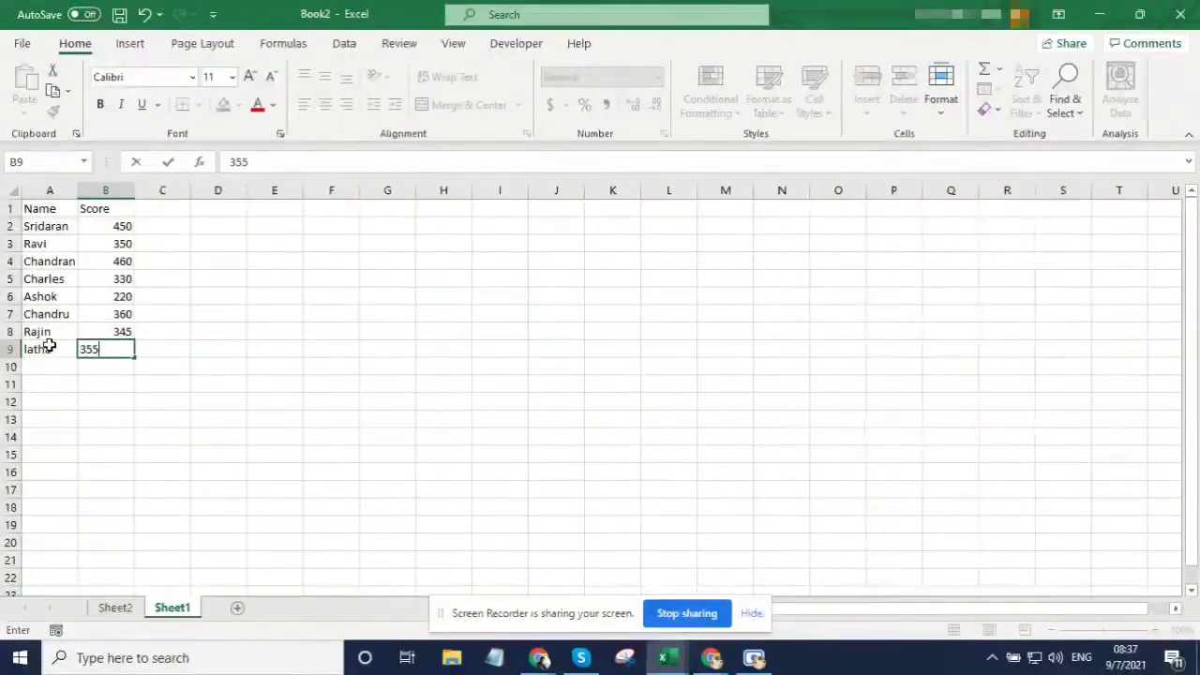
pyautogui.click(48, 346)
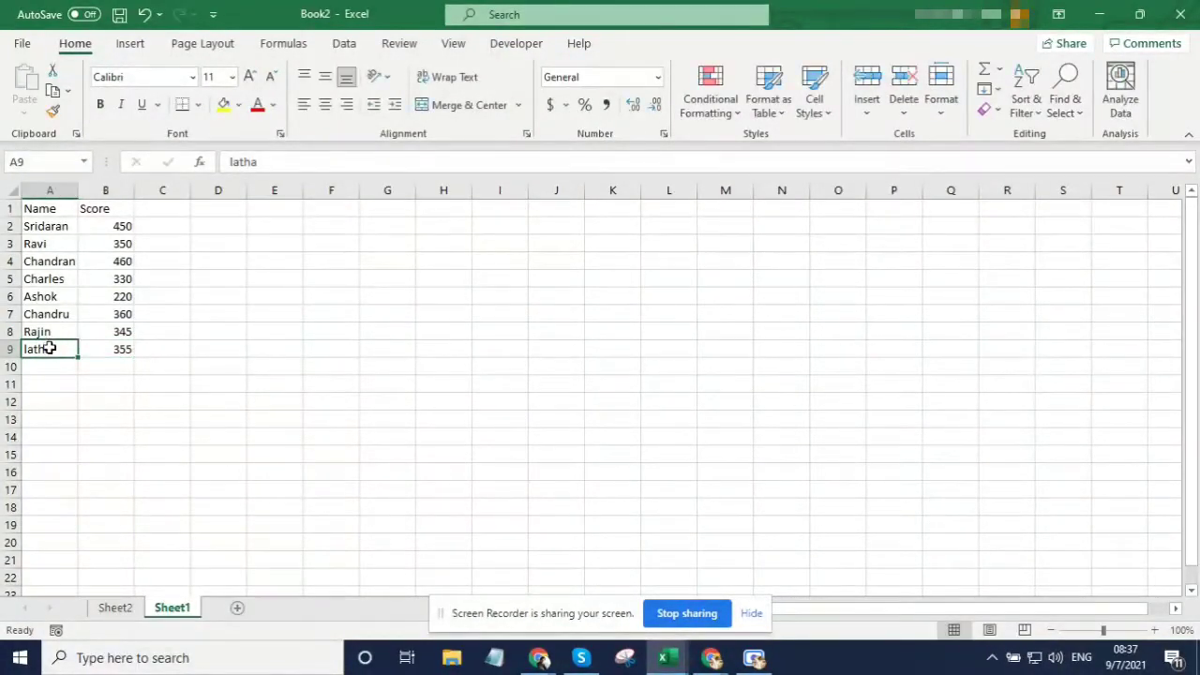
# Step: Change the data source of the pivot table on Sheet2 to Sheet1!$A$1:$B$9 to include the new row
pyautogui.click(115, 609)
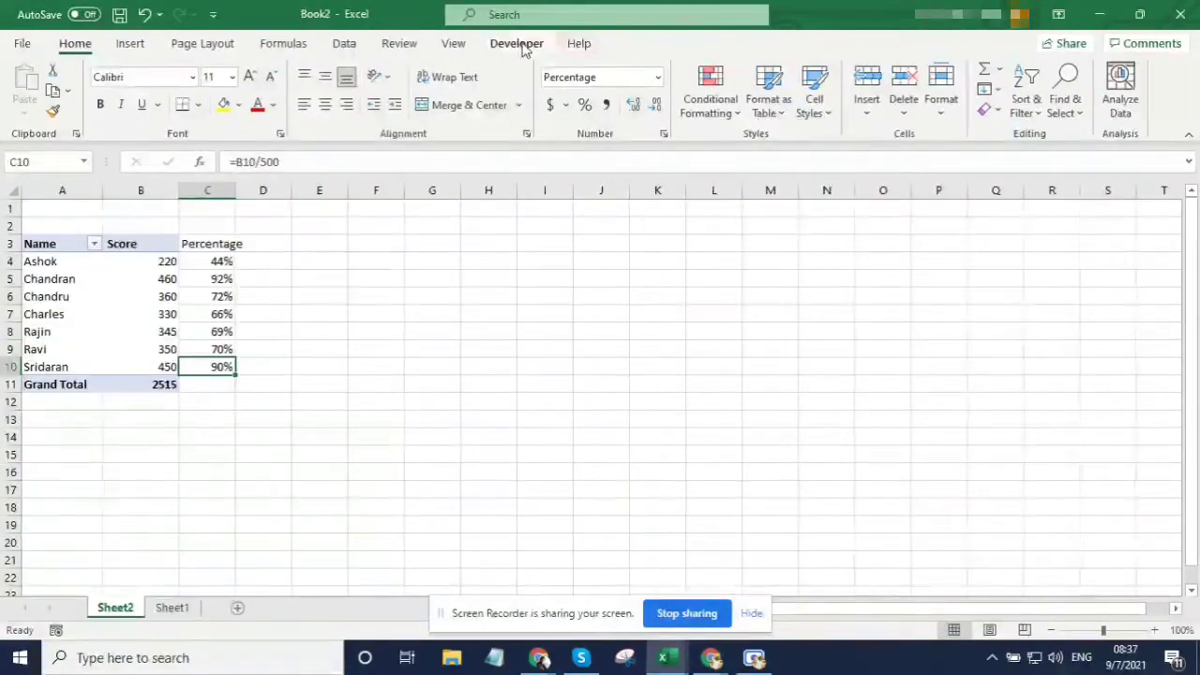
pyautogui.click(126, 297)
pyautogui.click(663, 45)
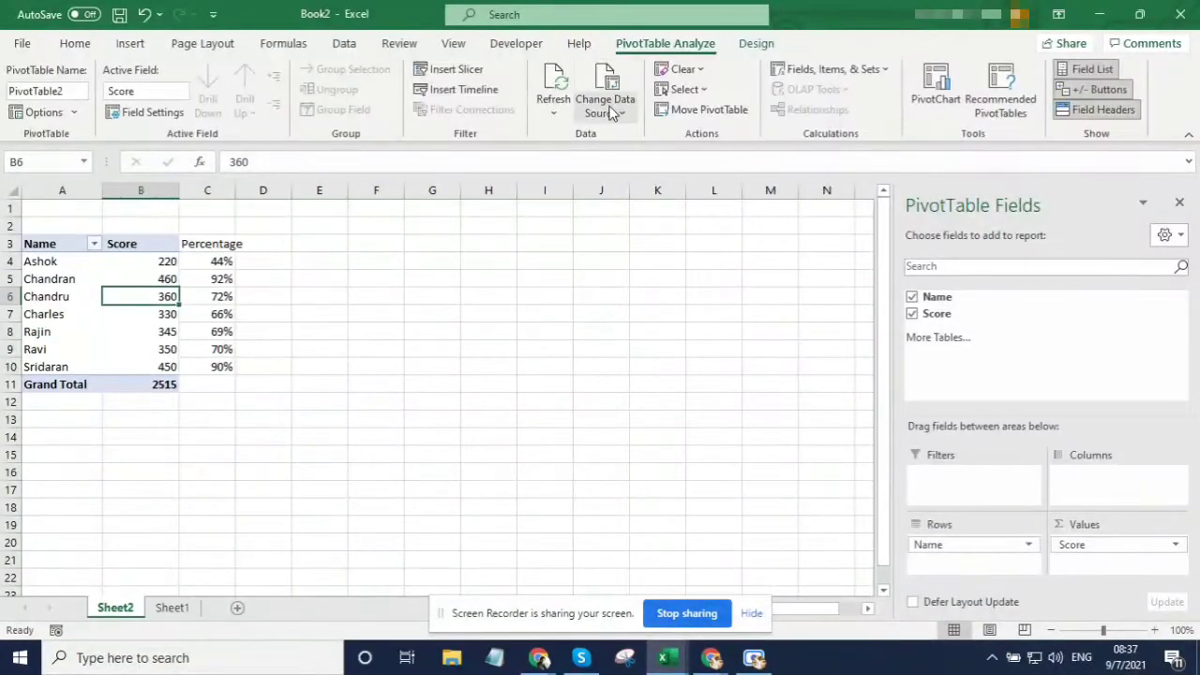
pyautogui.click(611, 108)
pyautogui.click(619, 138)
pyautogui.hotkey('shift', 'Down')
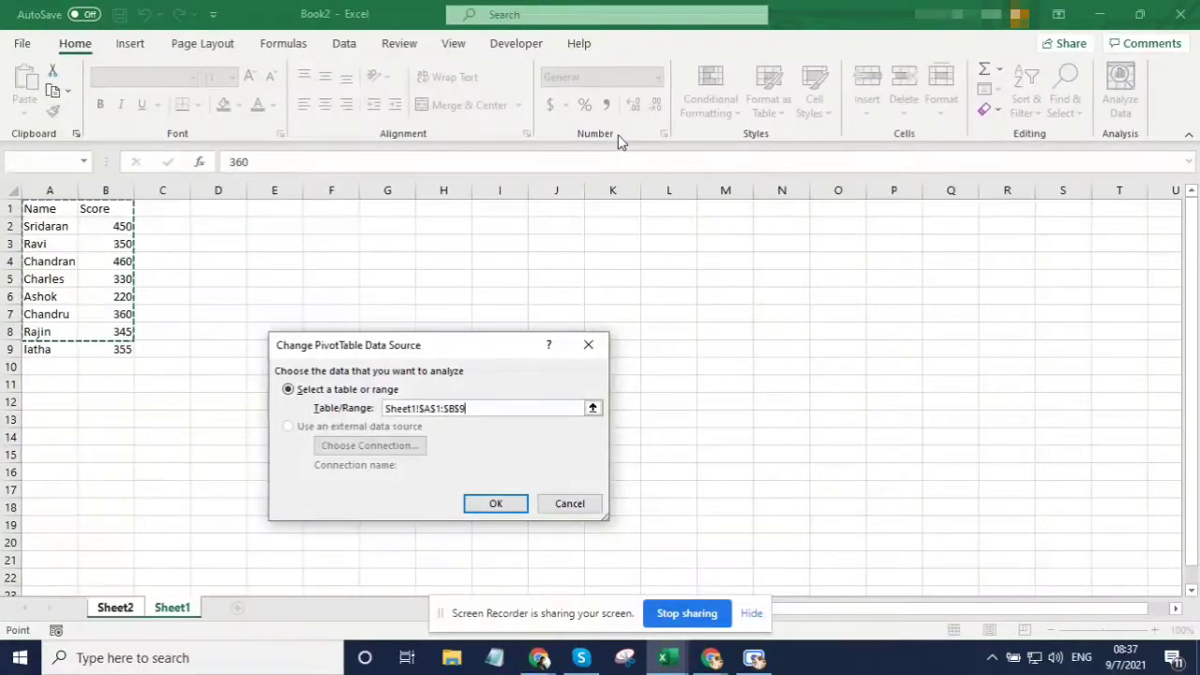
pyautogui.click(496, 504)
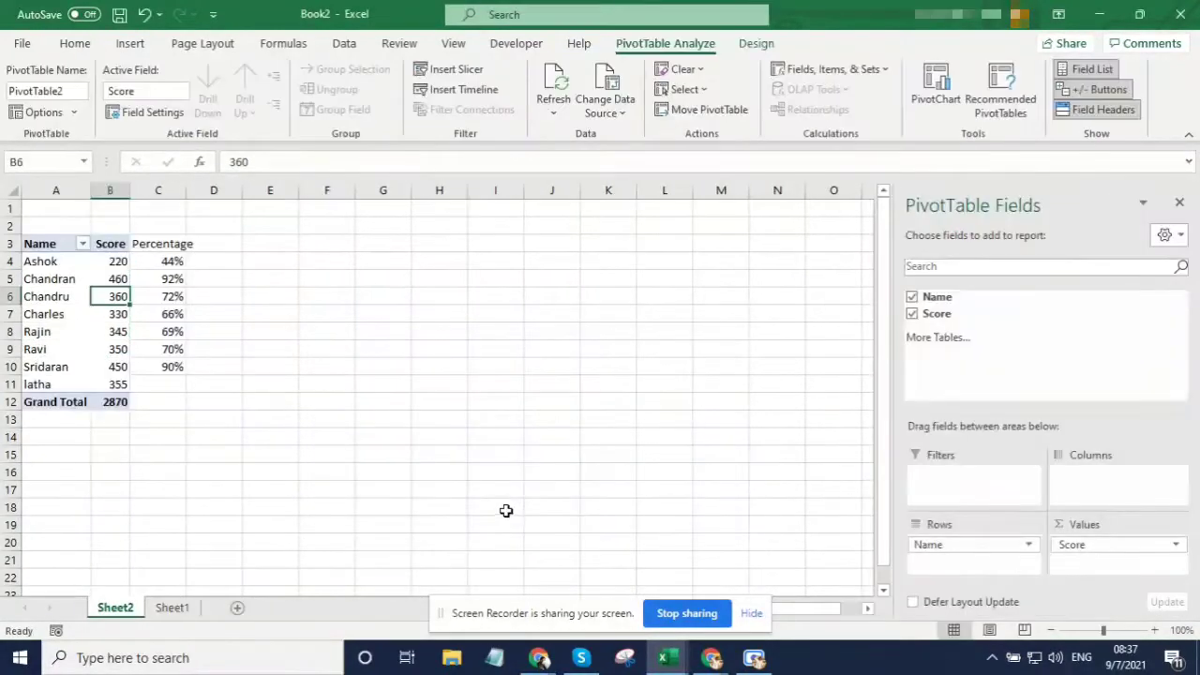
# Step: Highlight the new pivot table row, A11:C11, with yellow fill
pyautogui.moveTo(52, 385); pyautogui.dragTo(179, 386)
pyautogui.click(74, 43)
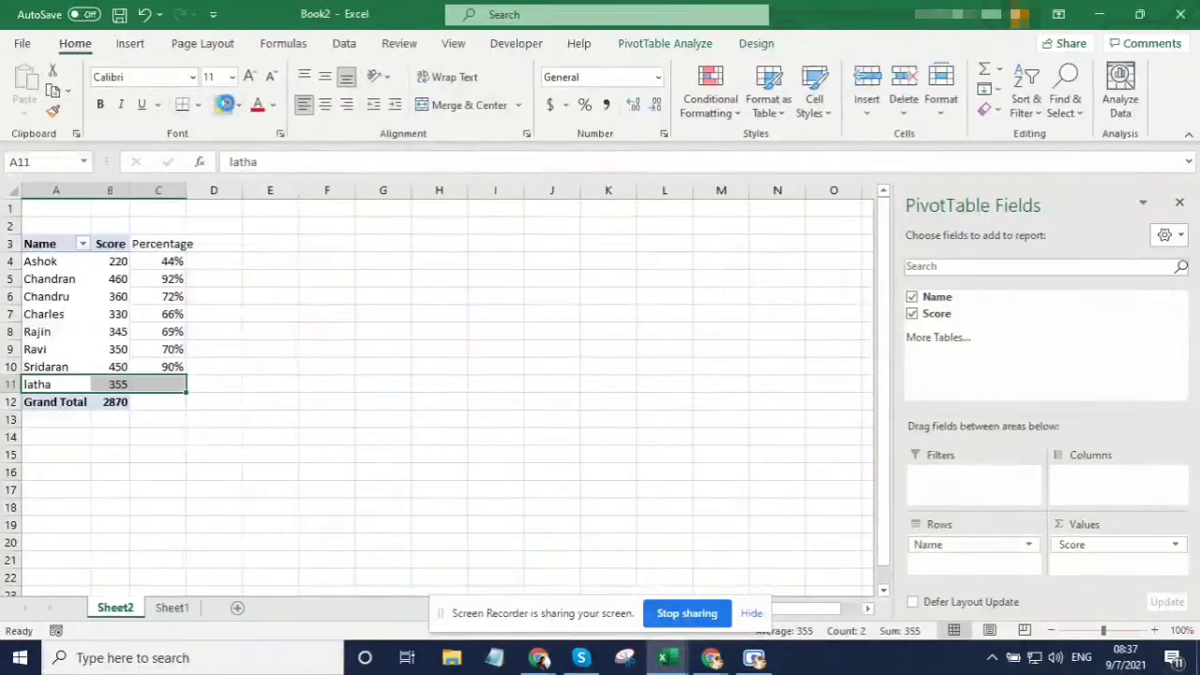
pyautogui.click(223, 104)
# Step: Fill the percentage formula from C10 down into C11 for the new row
pyautogui.click(161, 383)
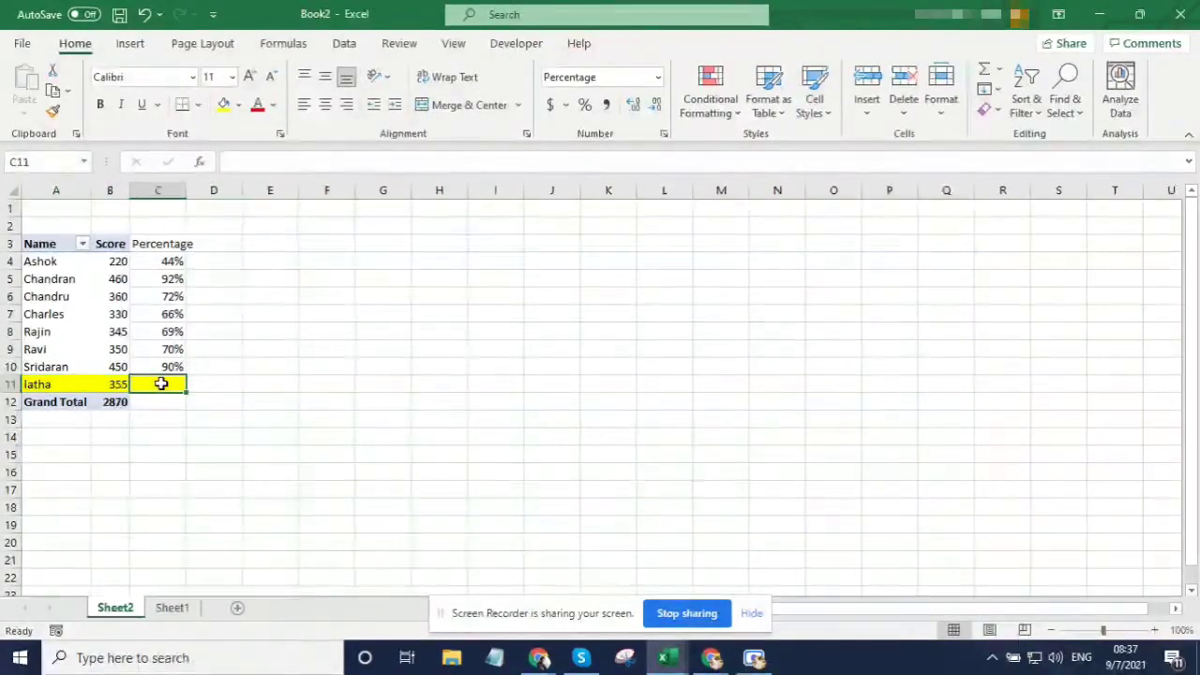
pyautogui.moveTo(163, 364); pyautogui.dragTo(166, 386)
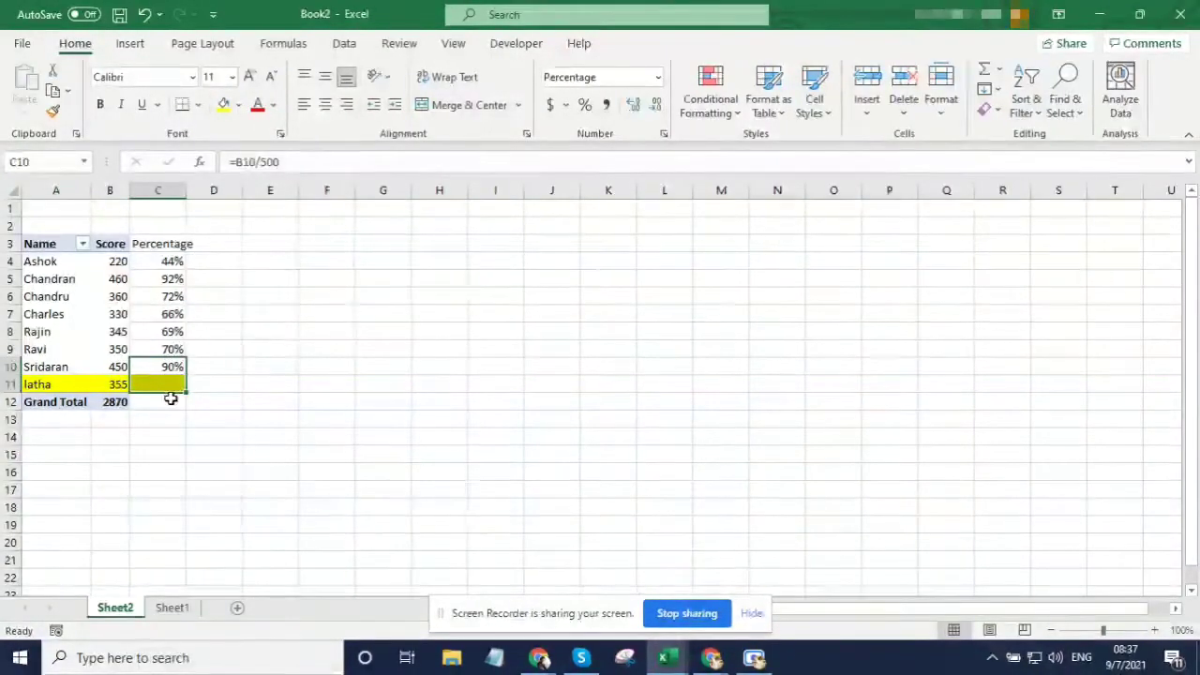
pyautogui.hotkey('ctrl', 'd')
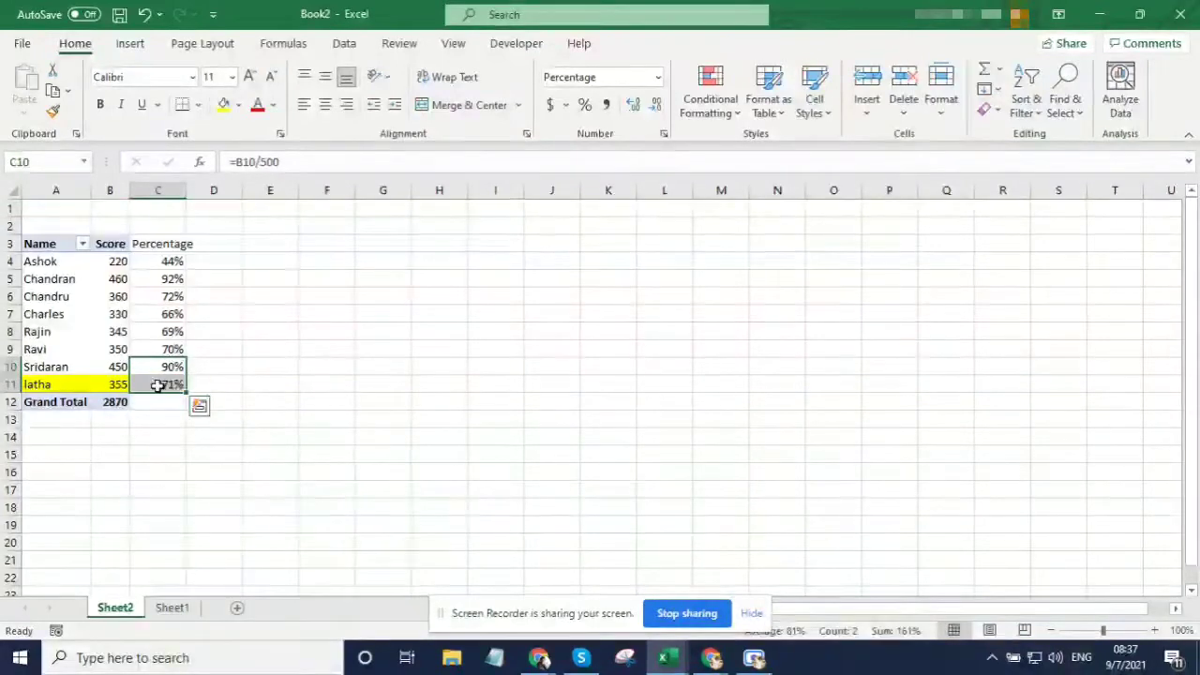
# Step: Reapply the yellow fill to the new row's percentage cell, C11
pyautogui.click(171, 383)
pyautogui.click(85, 383)
pyautogui.click(113, 384)
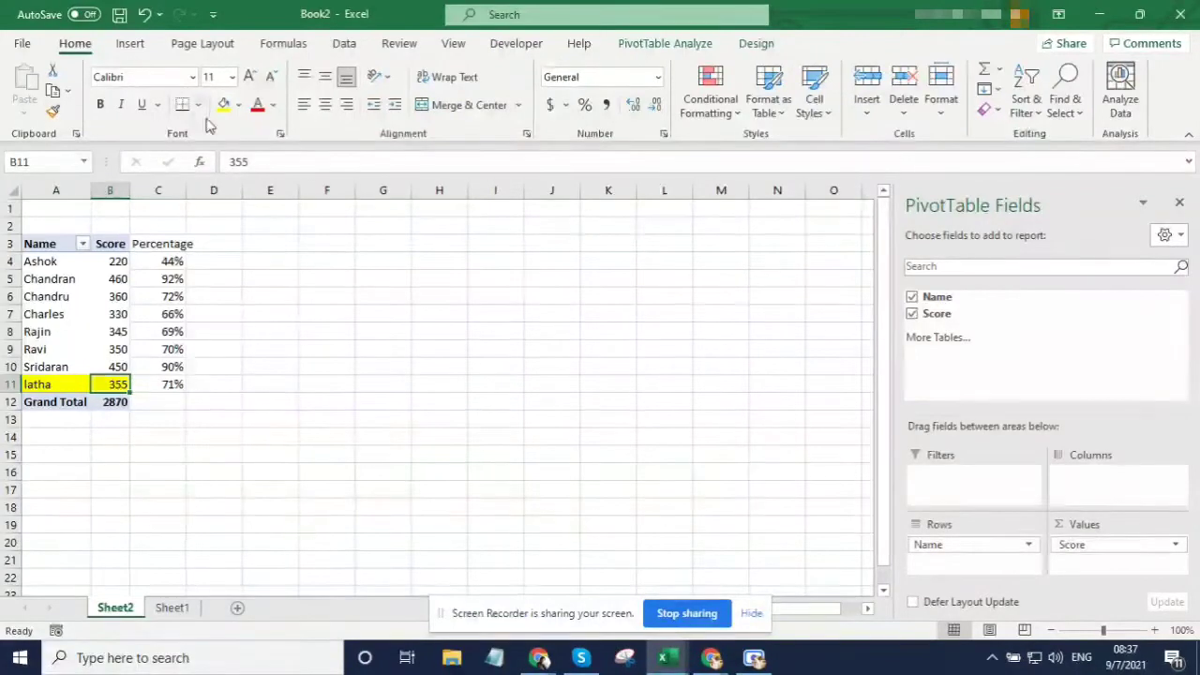
pyautogui.click(163, 387)
pyautogui.click(223, 104)
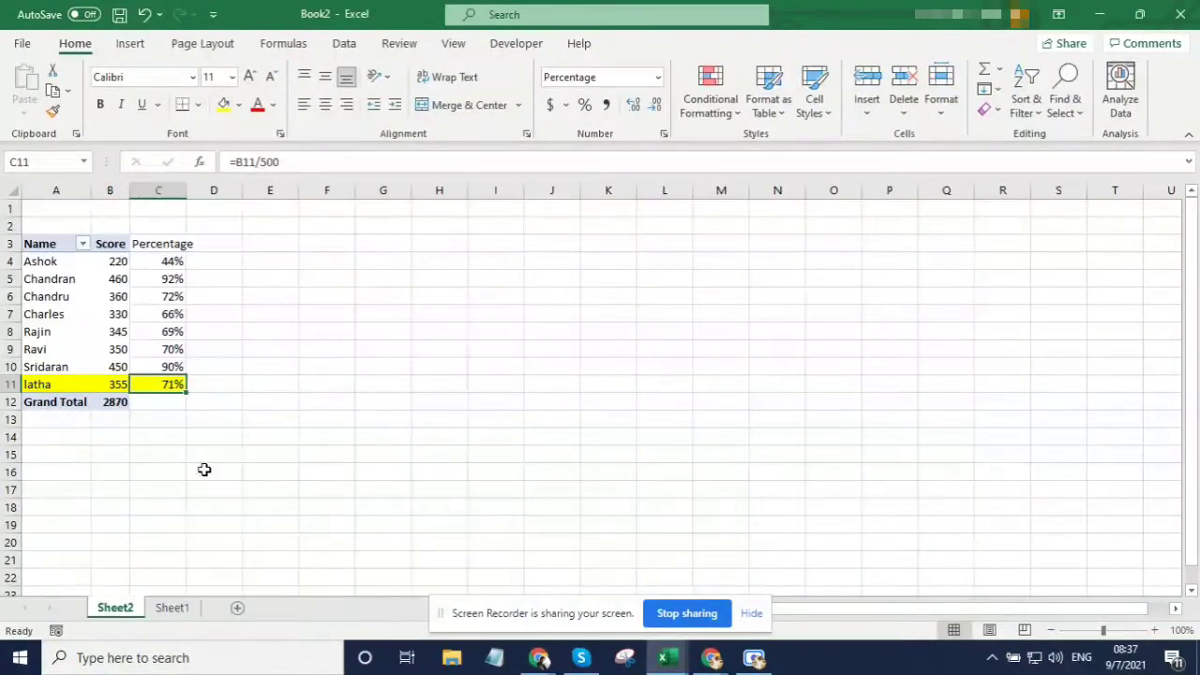
pyautogui.click(195, 454)
pyautogui.click(172, 607)
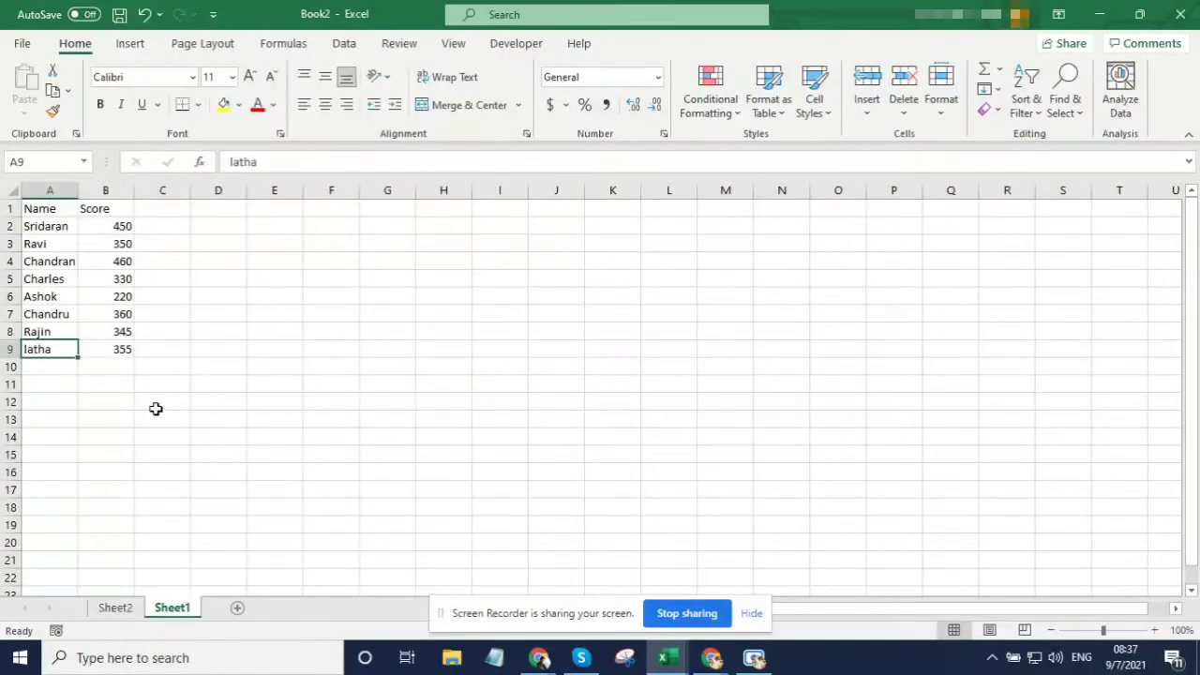
pyautogui.click(115, 607)
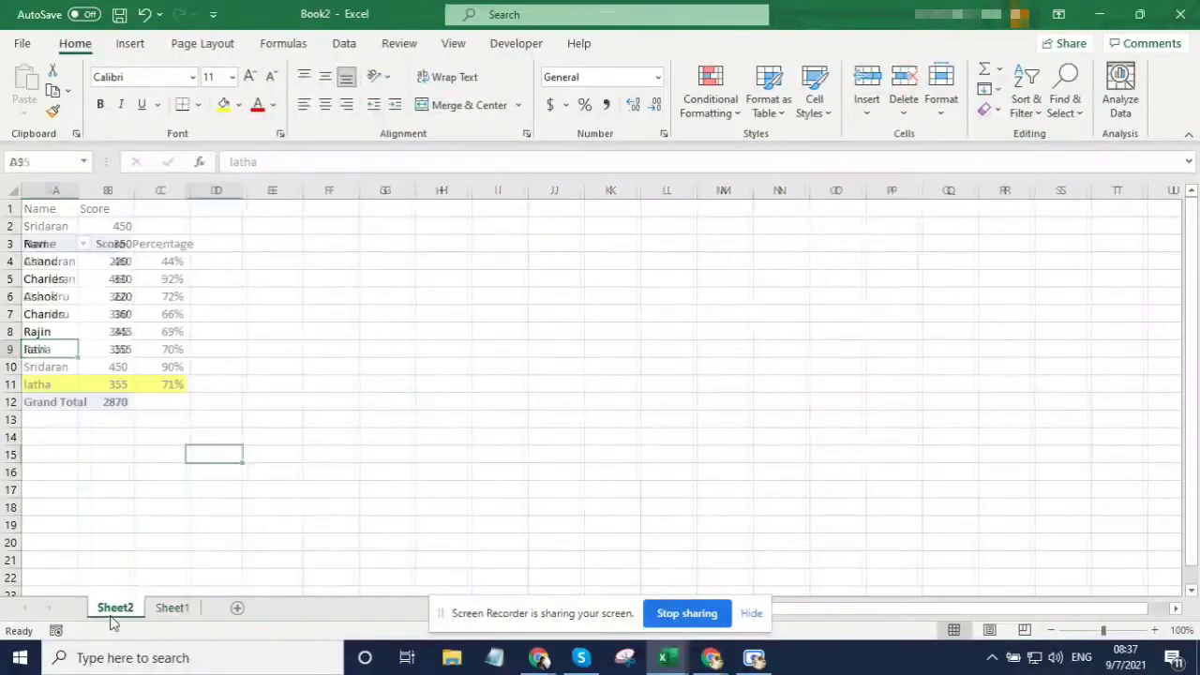
pyautogui.click(167, 366)
pyautogui.moveTo(167, 366); pyautogui.dragTo(187, 406)
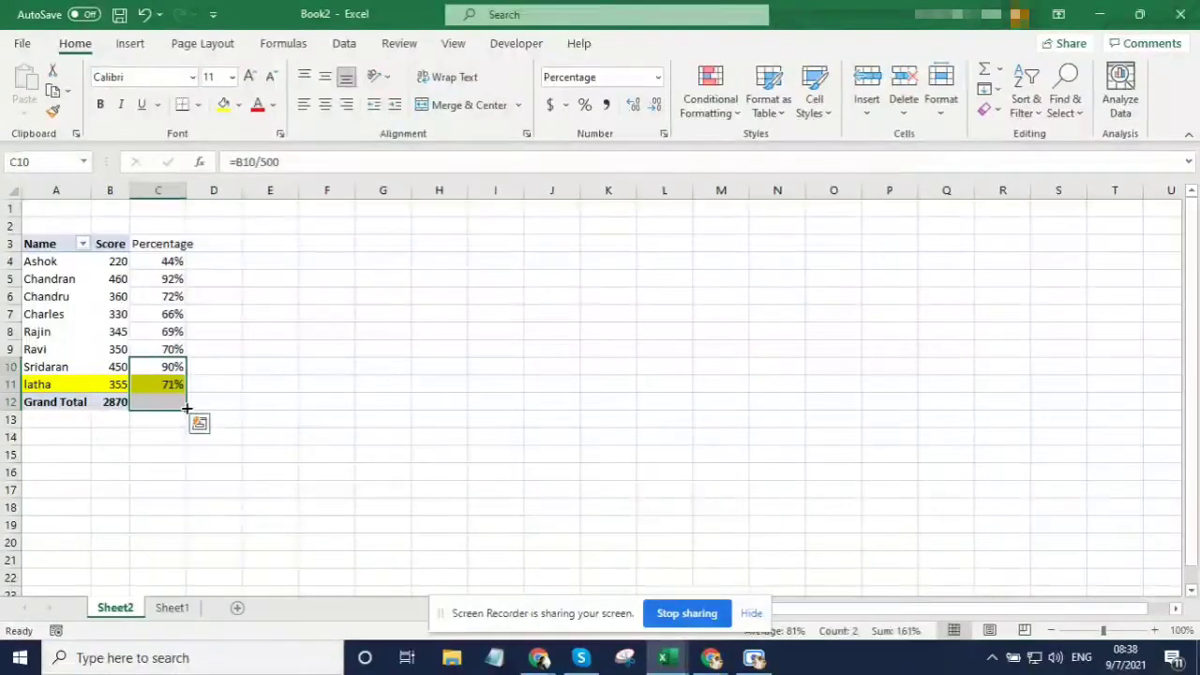
# Step: Clear the contents of the manually added Percentage column C
pyautogui.click(176, 349)
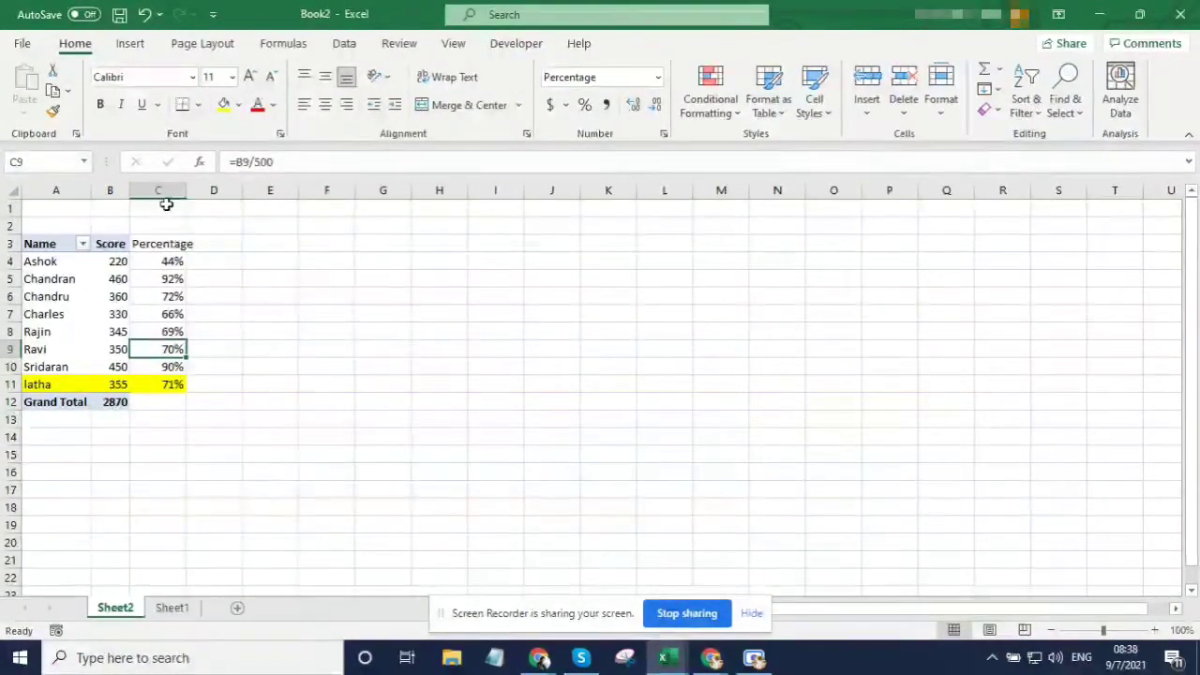
pyautogui.click(163, 191)
pyautogui.press('Delete')
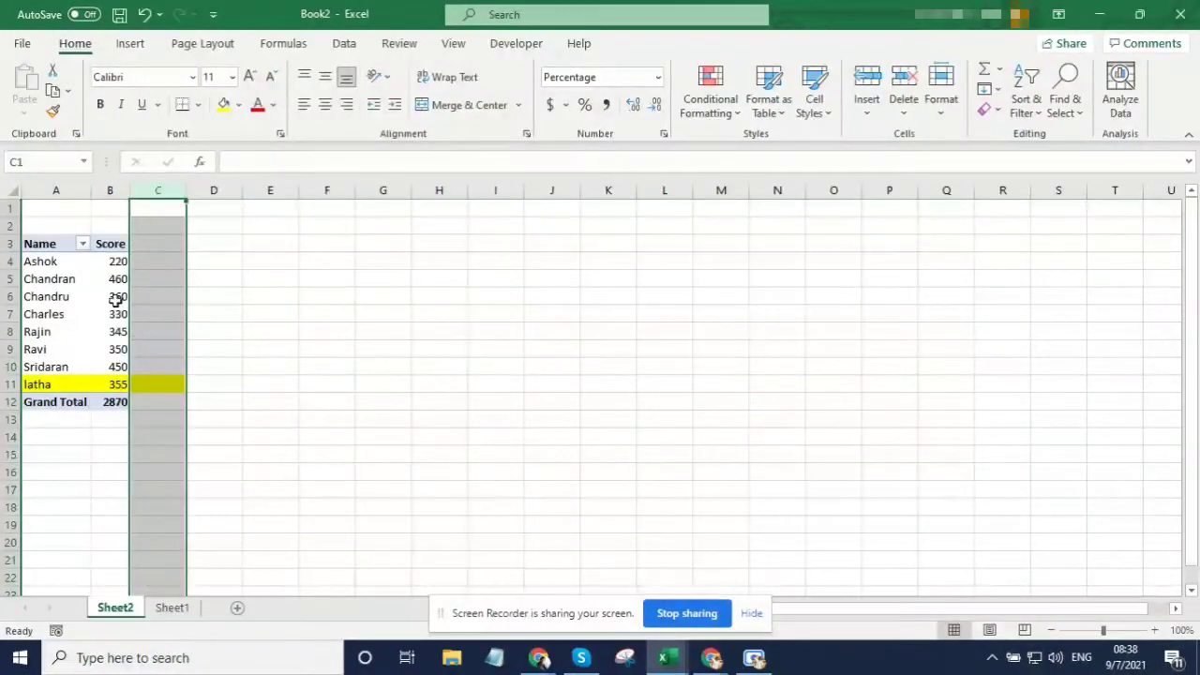
# Step: Widen columns A and B, and start a pivot table calculated field named Percentage
pyautogui.moveTo(90, 195); pyautogui.dragTo(284, 223)
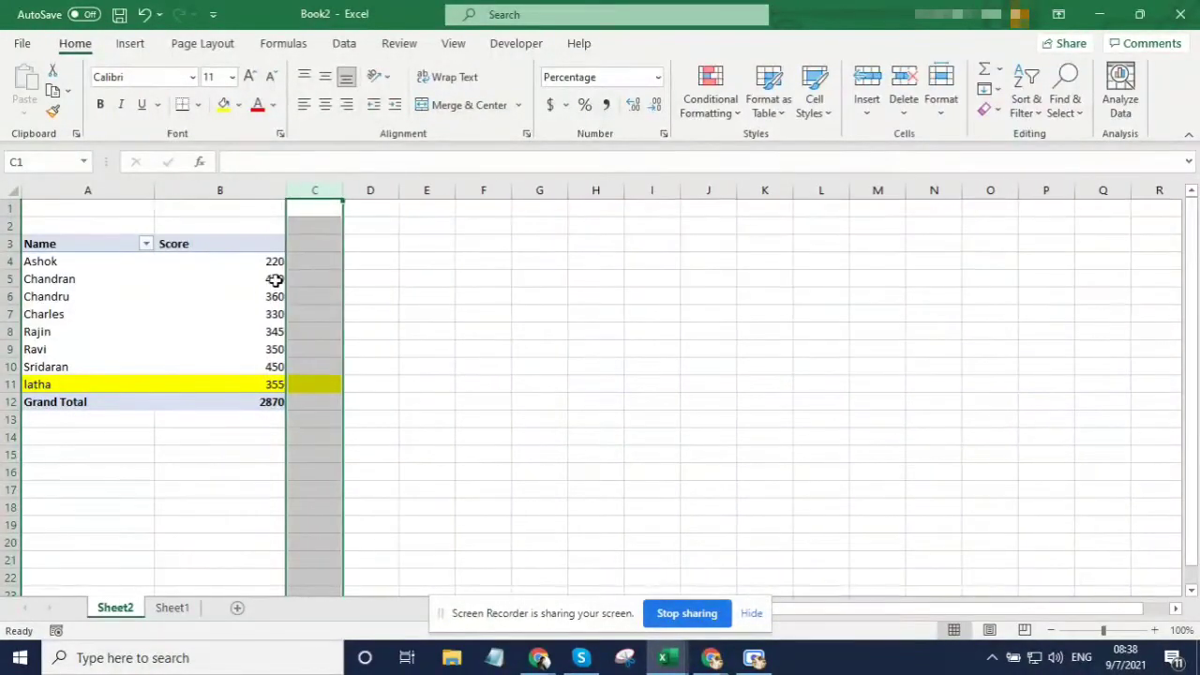
pyautogui.click(235, 279)
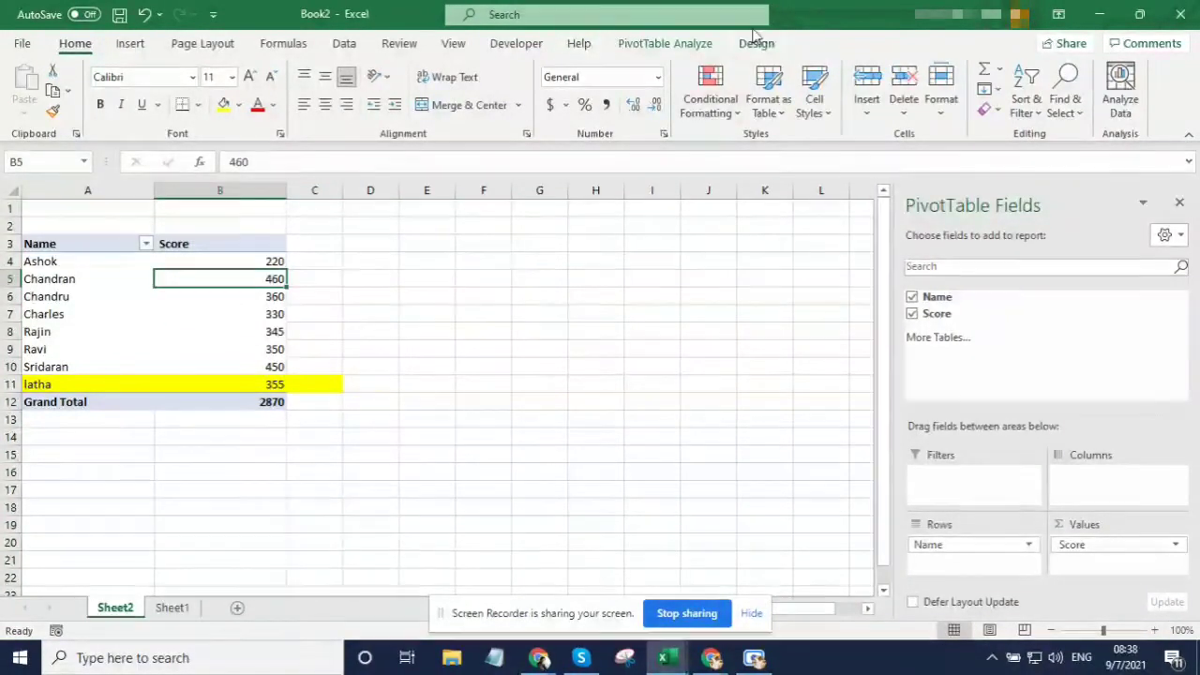
pyautogui.click(665, 45)
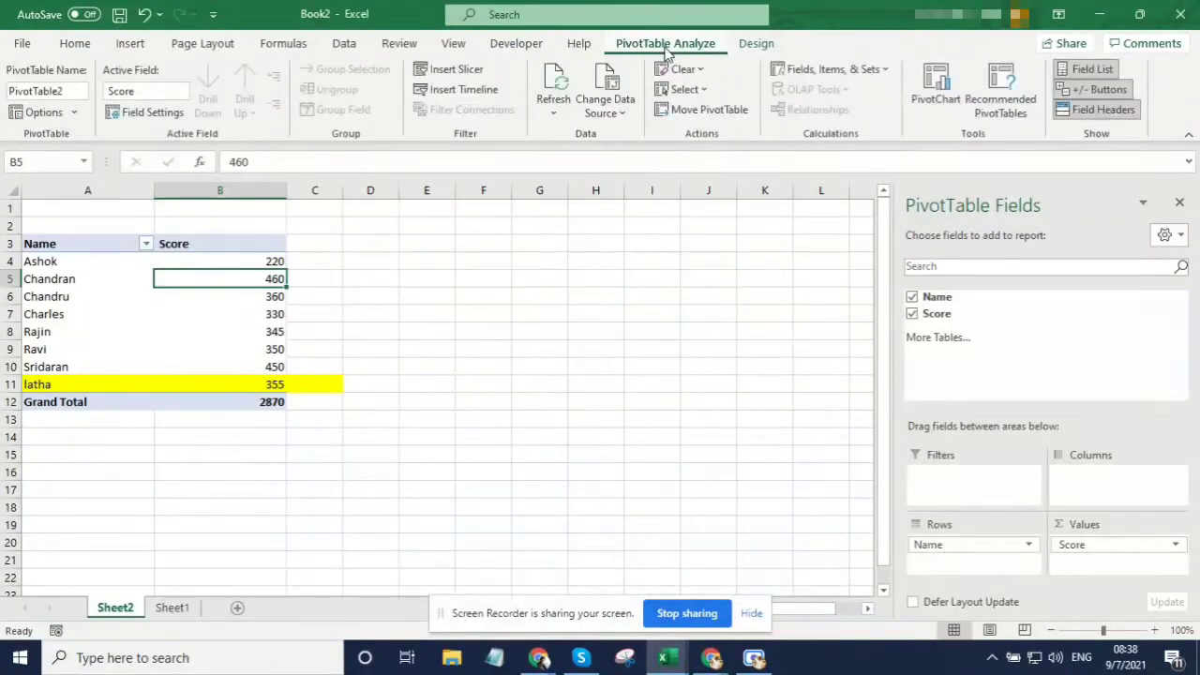
pyautogui.click(870, 73)
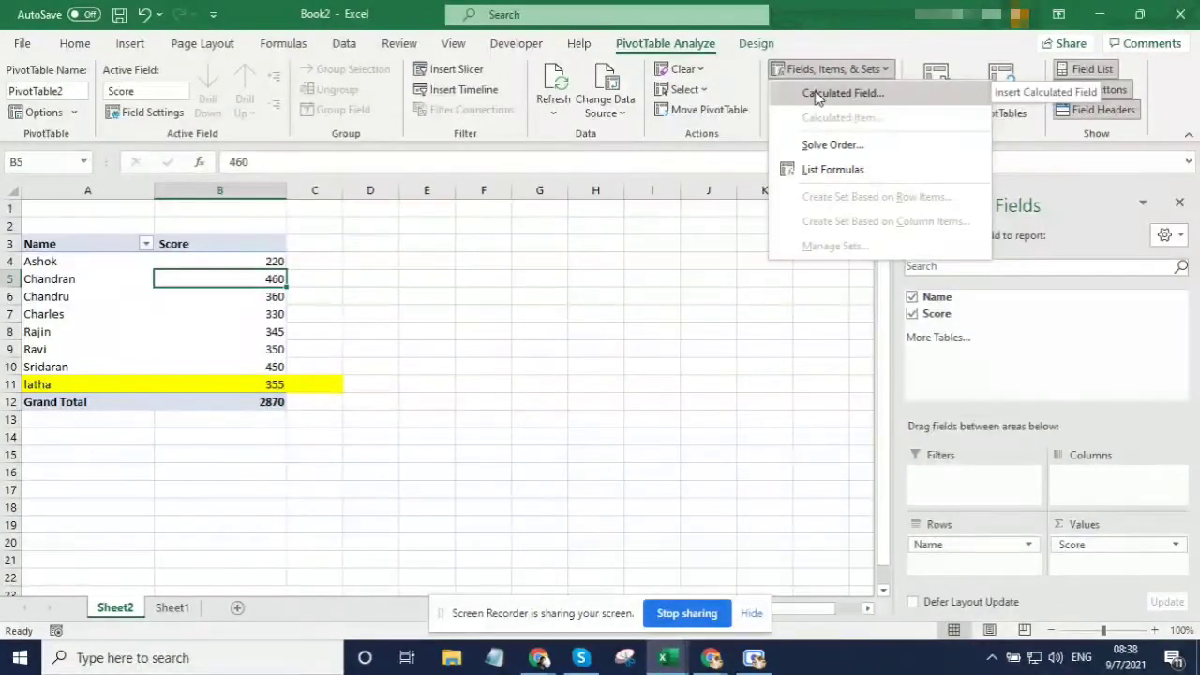
pyautogui.click(817, 93)
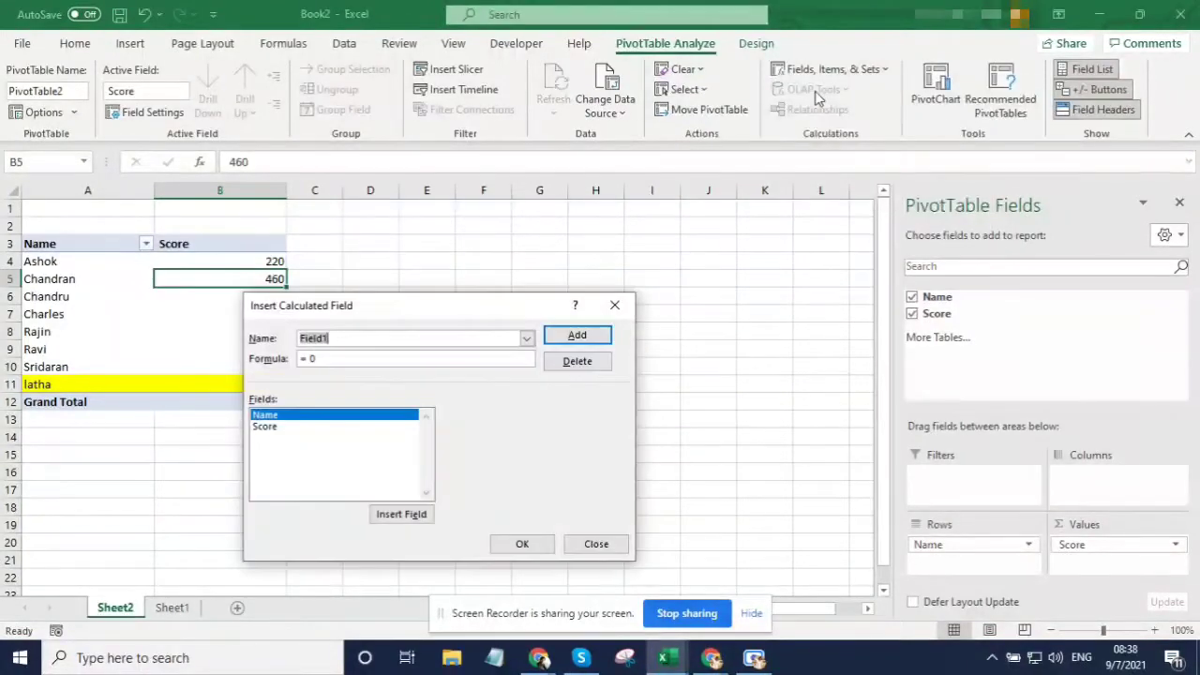
pyautogui.click(352, 342)
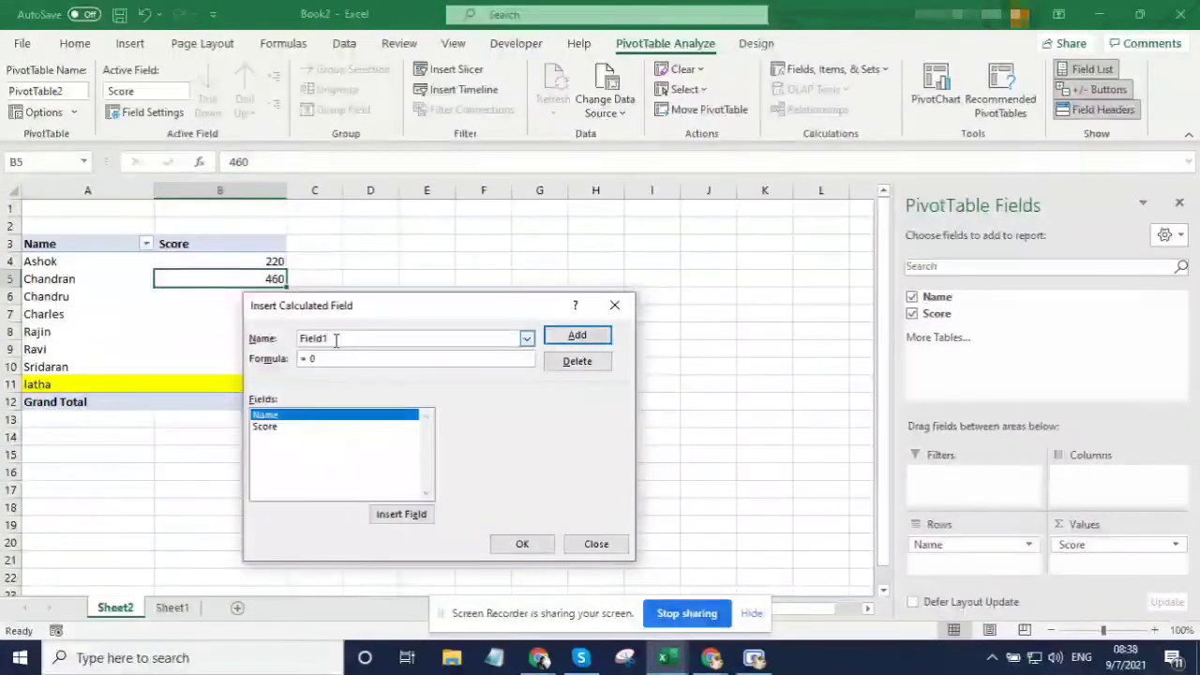
pyautogui.moveTo(352, 341); pyautogui.dragTo(263, 337)
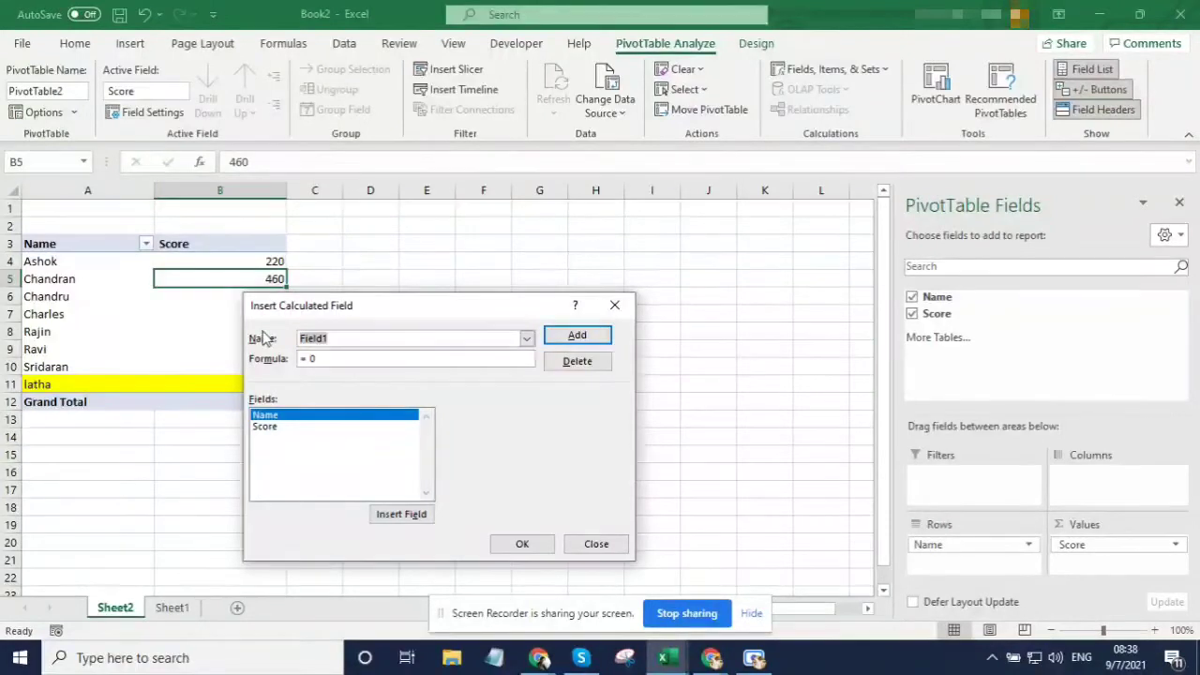
pyautogui.write('Percentage')
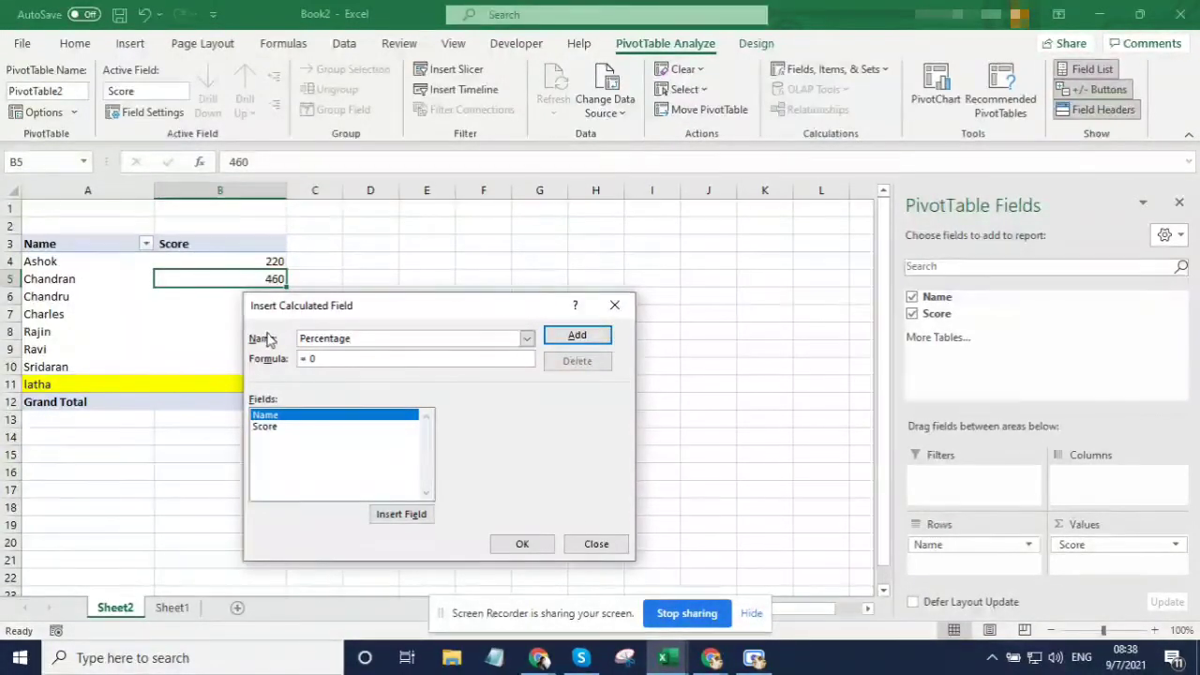
# Step: Set the Percentage field's formula to = Score/500 and add it to the pivot table, replacing existing sheet data
pyautogui.click(341, 358)
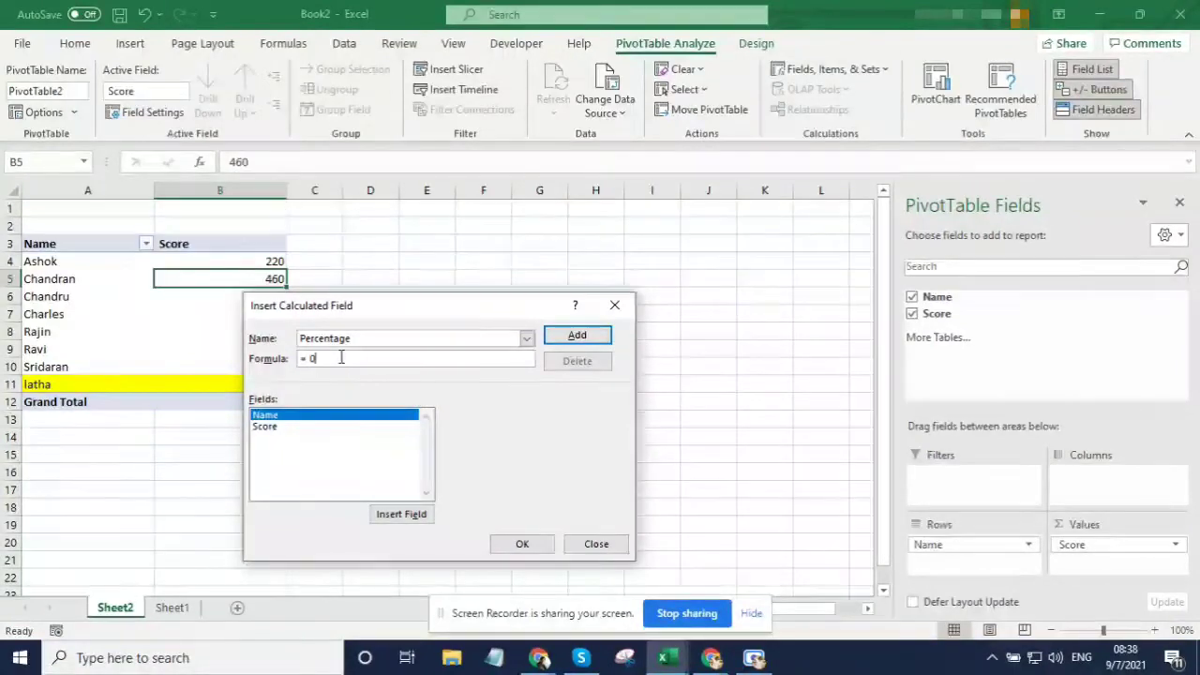
pyautogui.press('BackSpace')
pyautogui.press('BackSpace')
pyautogui.doubleClick(269, 428)
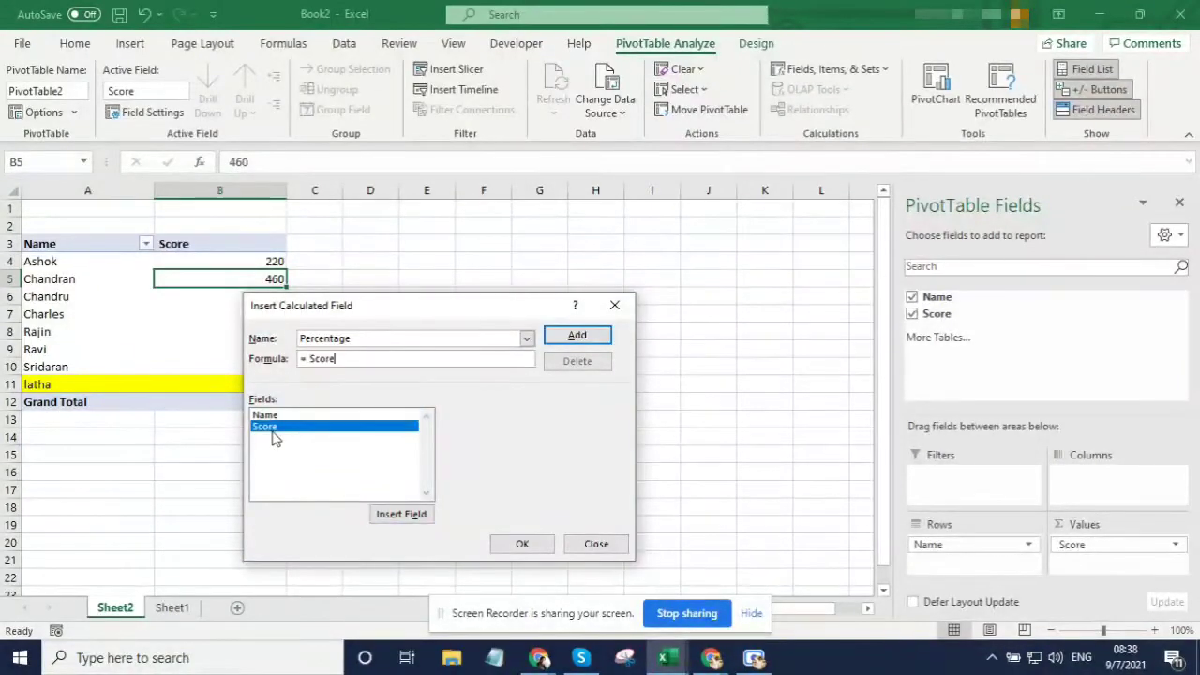
pyautogui.write('/500')
pyautogui.click(569, 340)
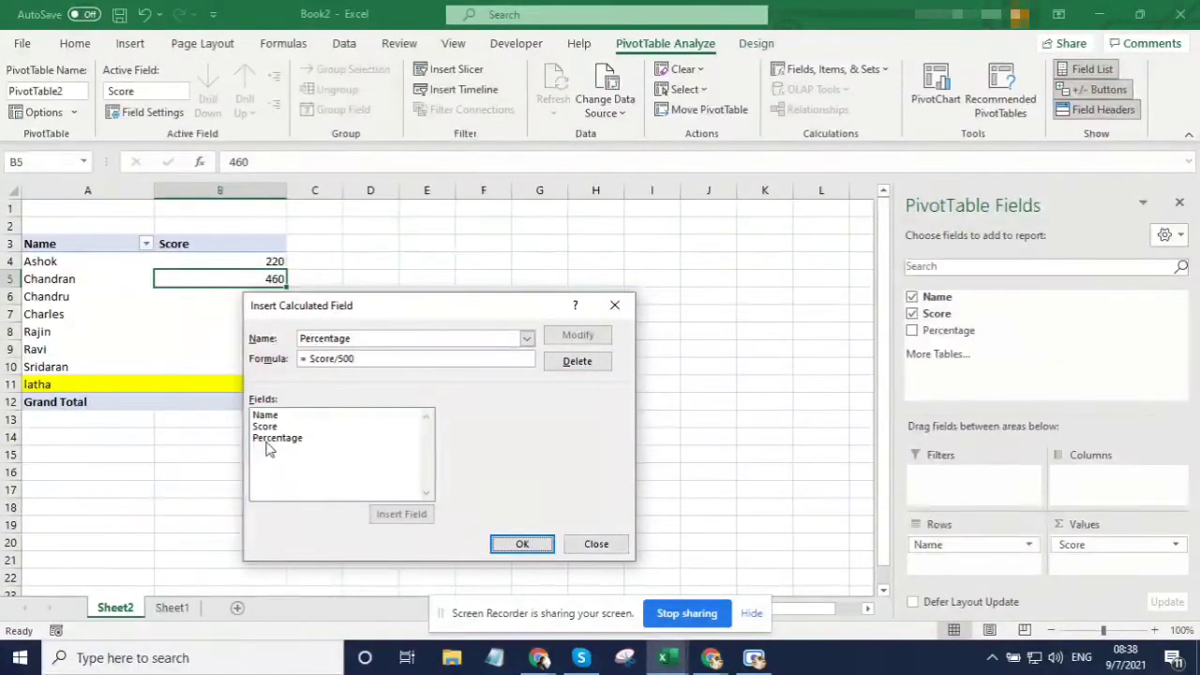
pyautogui.click(522, 543)
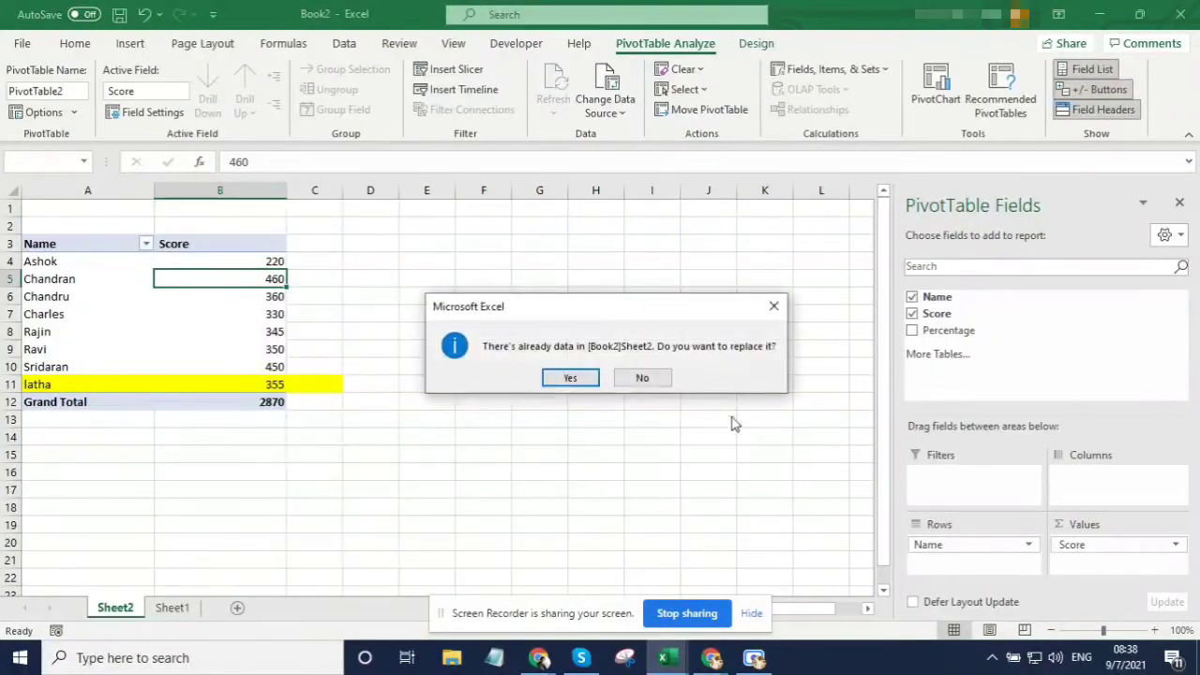
pyautogui.click(589, 377)
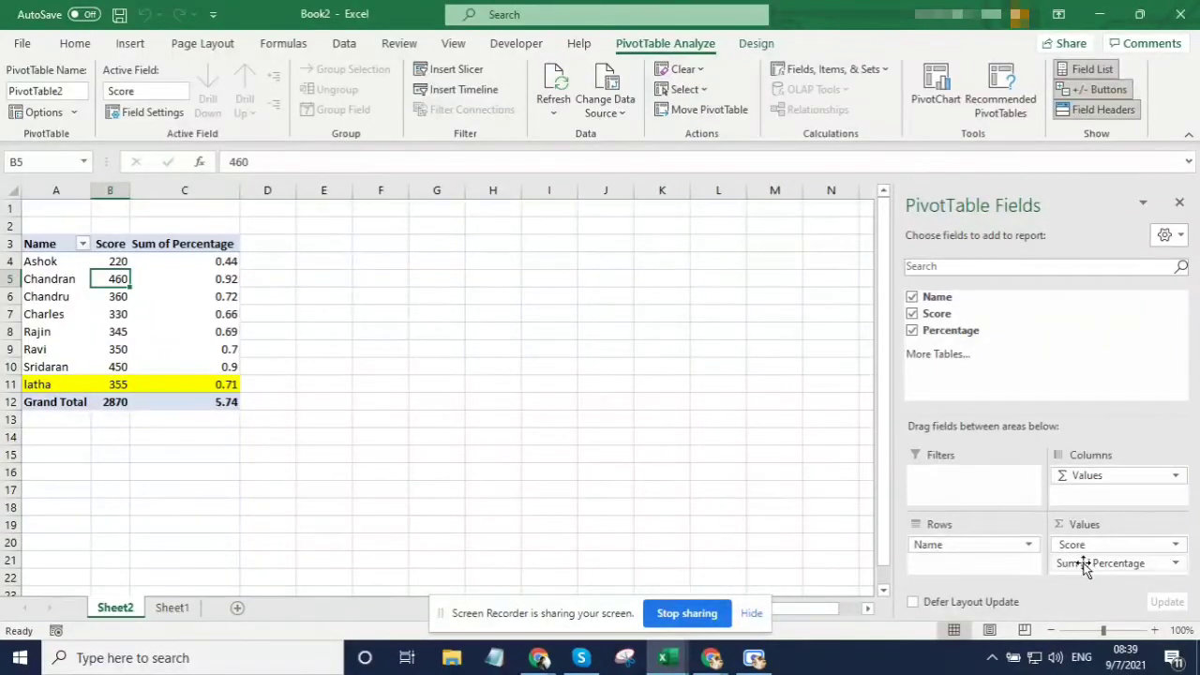
pyautogui.moveTo(161, 244)
pyautogui.mouseDown()
pyautogui.moveTo(103, 244)
pyautogui.moveTo(168, 244)
pyautogui.mouseUp()
pyautogui.click(113, 244)
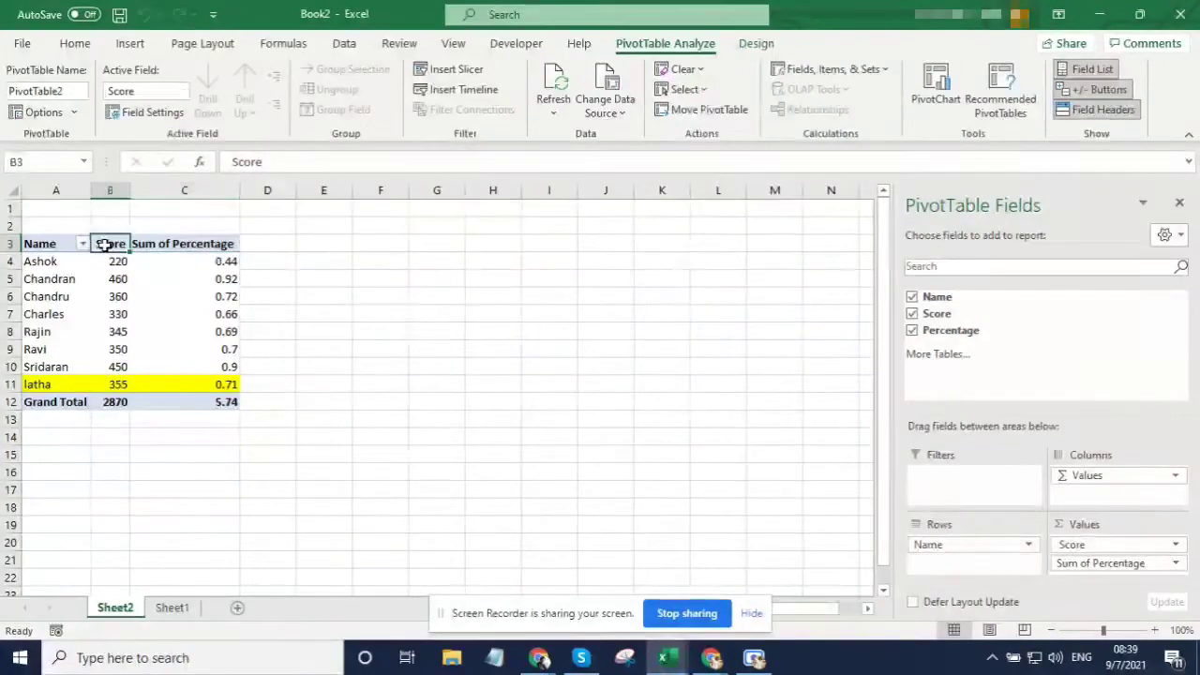
pyautogui.click(208, 243)
pyautogui.click(197, 366)
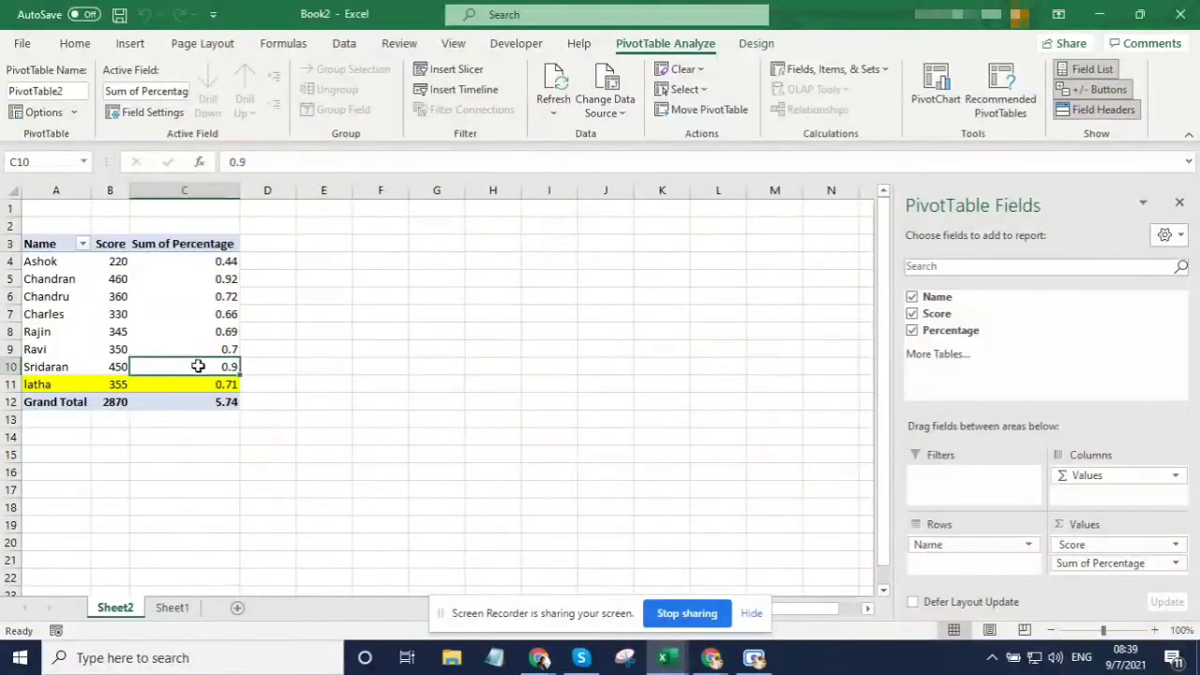
# Step: Add a record in row 10 of Sheet1 with a new person's name and a score of 322
pyautogui.click(174, 605)
pyautogui.click(39, 372)
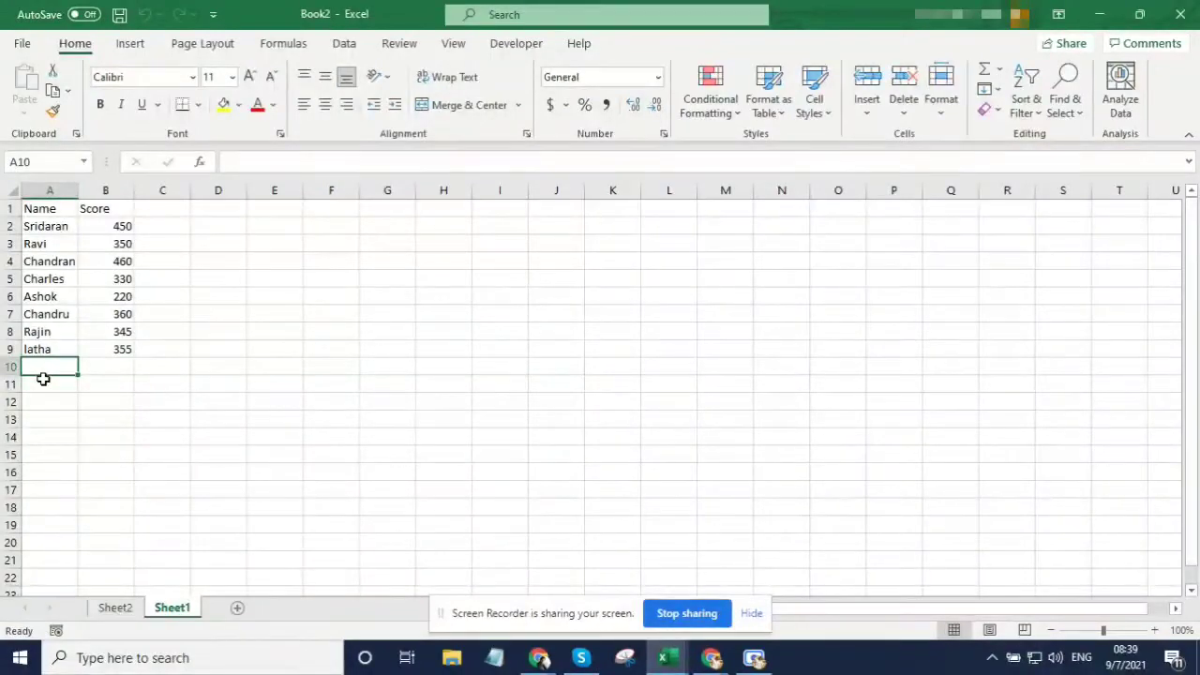
pyautogui.write('Rajini')
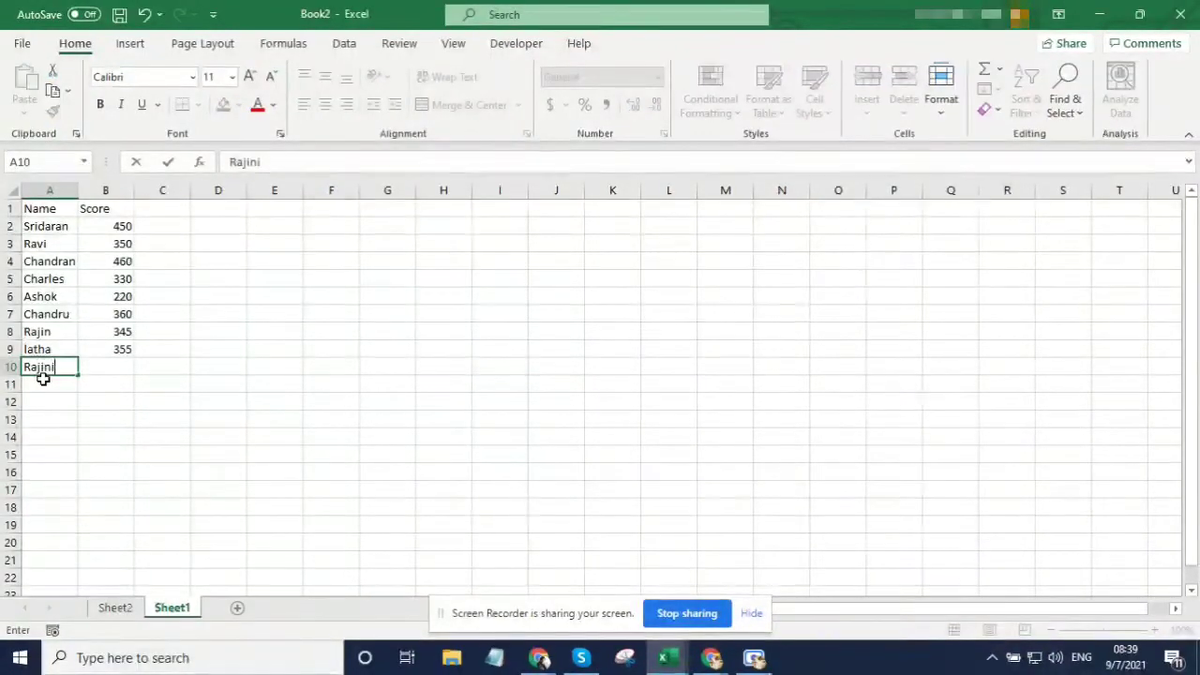
pyautogui.press('Return')
pyautogui.press('Up')
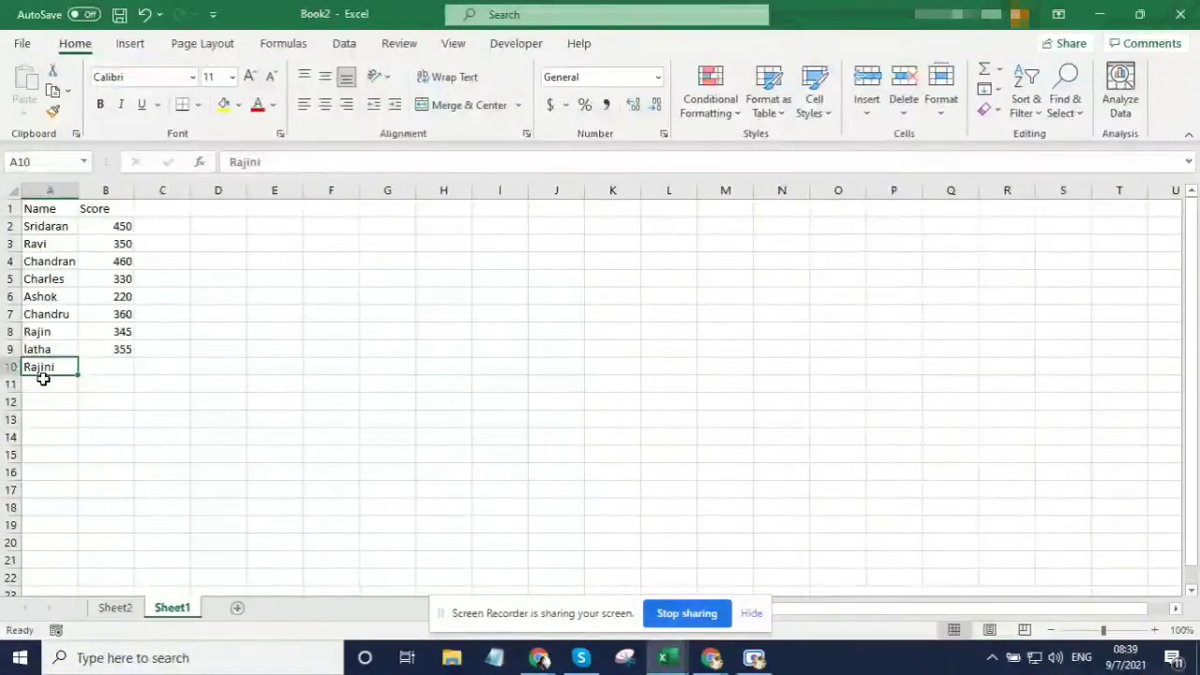
pyautogui.press('Right')
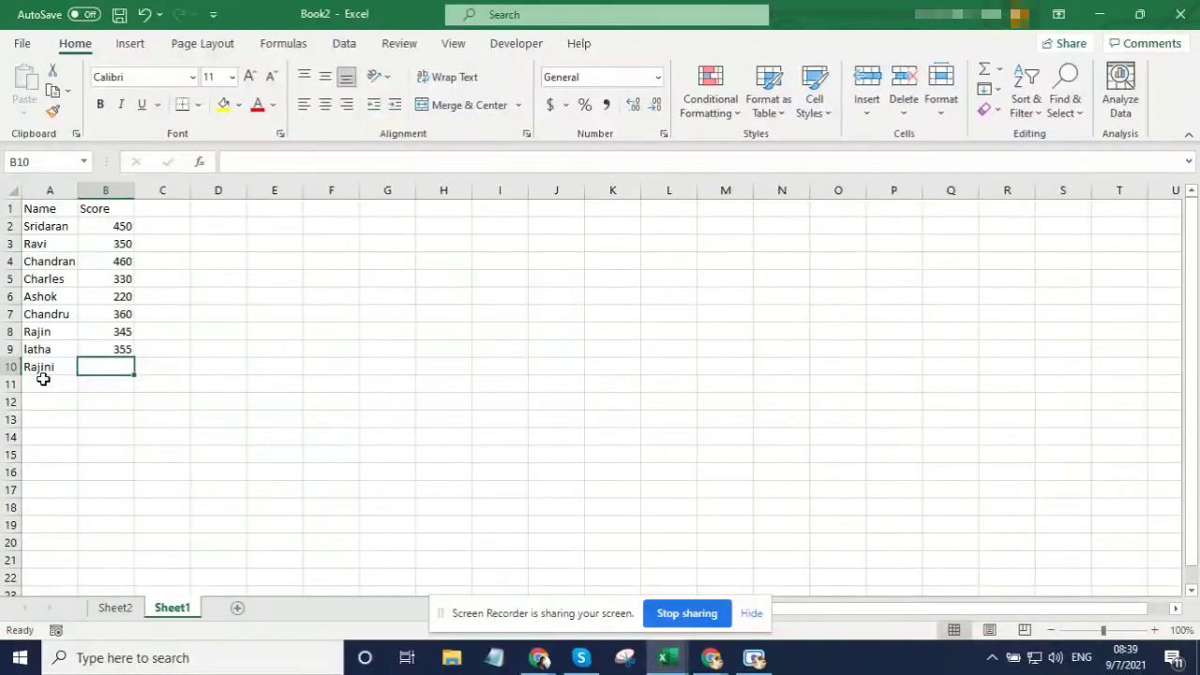
pyautogui.write('322')
pyautogui.press('Return')
pyautogui.press('Return')
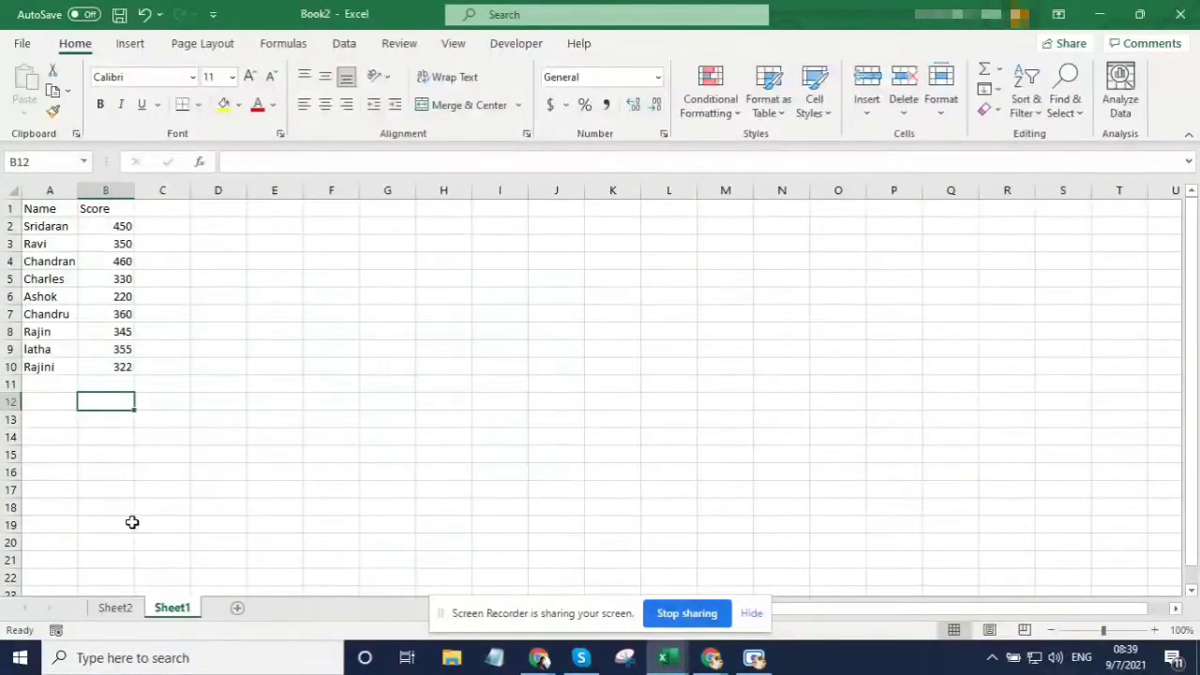
# Step: Extend the data source of the pivot table on Sheet2 to Sheet1!$A$1:$B$10
pyautogui.click(115, 608)
pyautogui.click(516, 43)
pyautogui.click(665, 43)
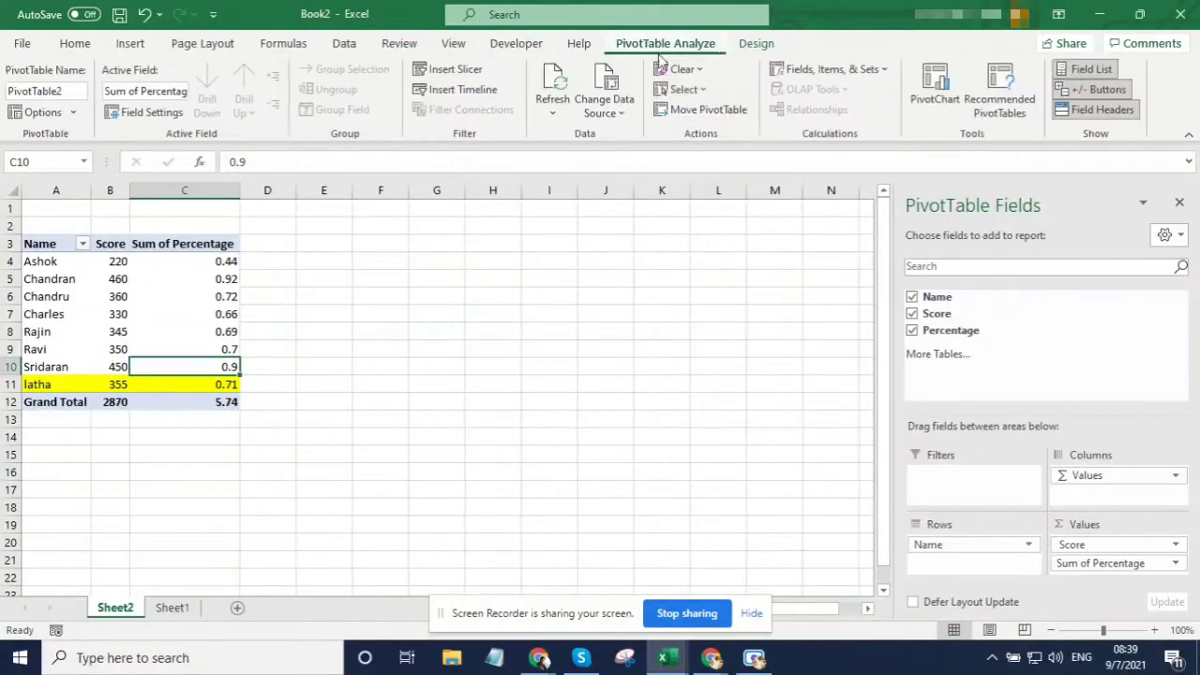
pyautogui.click(608, 94)
pyautogui.hotkey('shift', 'Down')
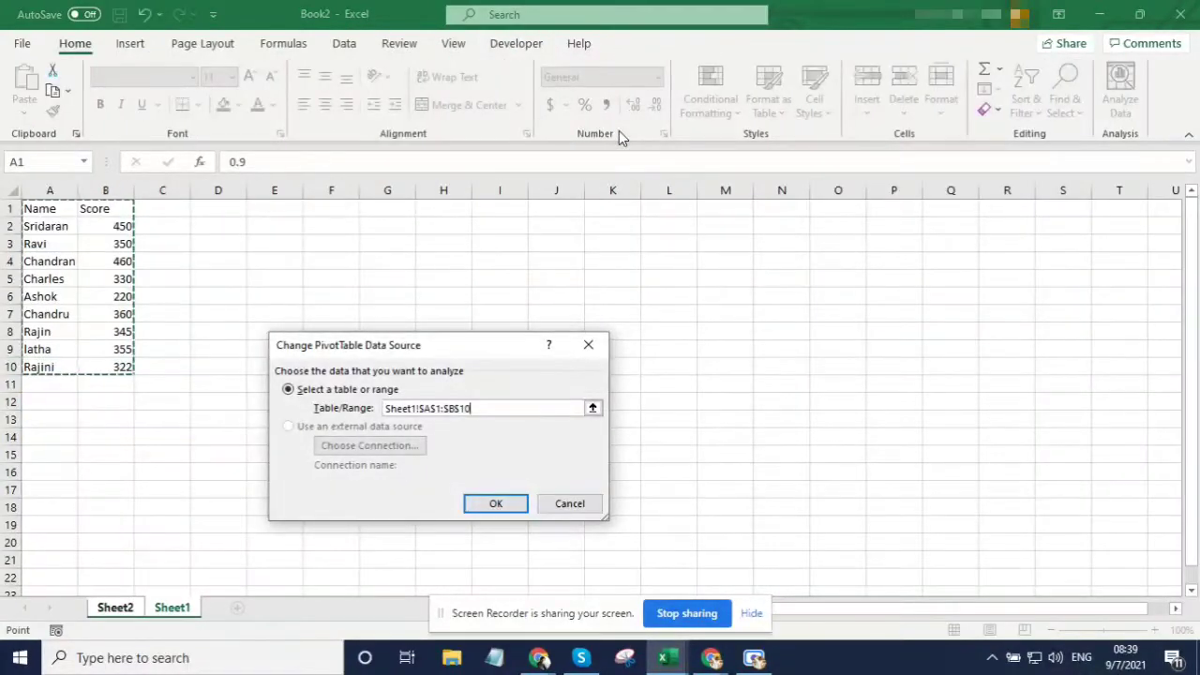
pyautogui.click(497, 504)
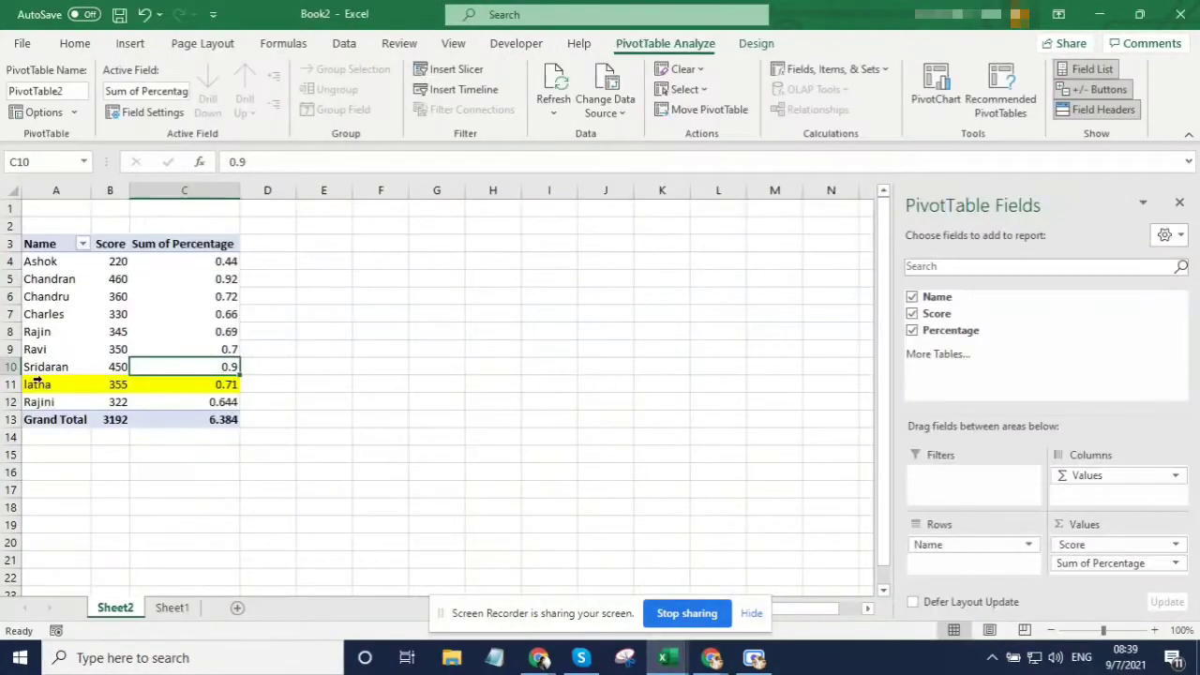
# Step: Format column C, holding Sum of Percentage, with the percentage number style
pyautogui.moveTo(47, 403); pyautogui.dragTo(225, 403)
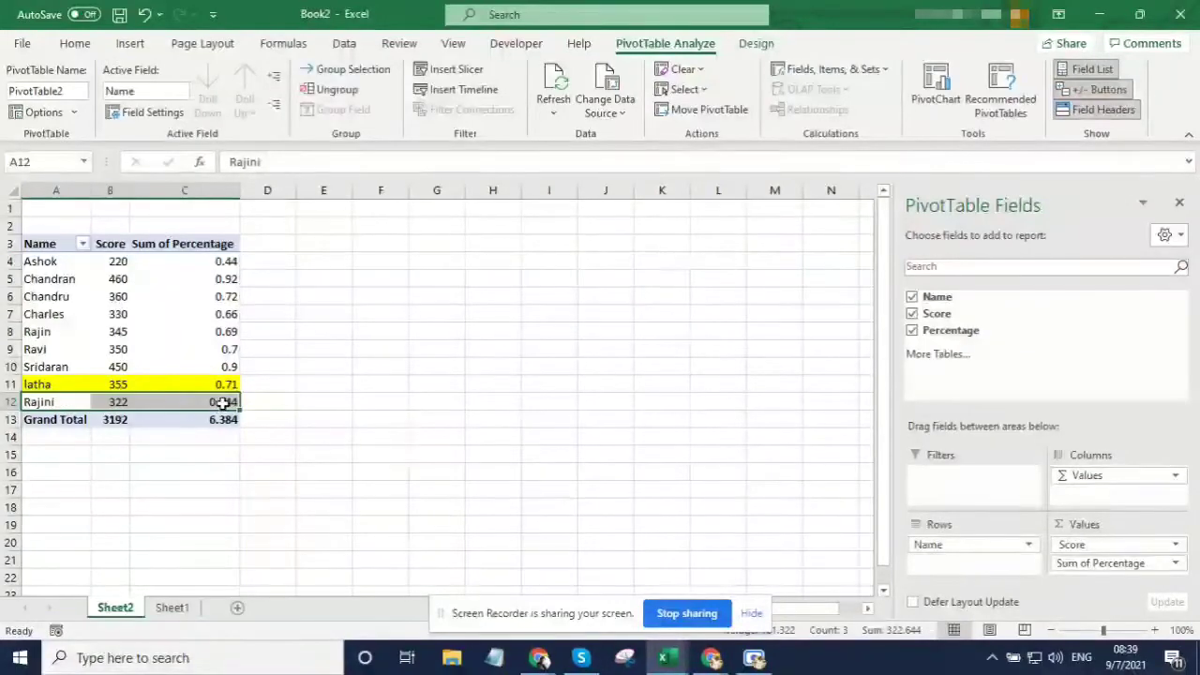
pyautogui.click(225, 403)
pyautogui.click(204, 190)
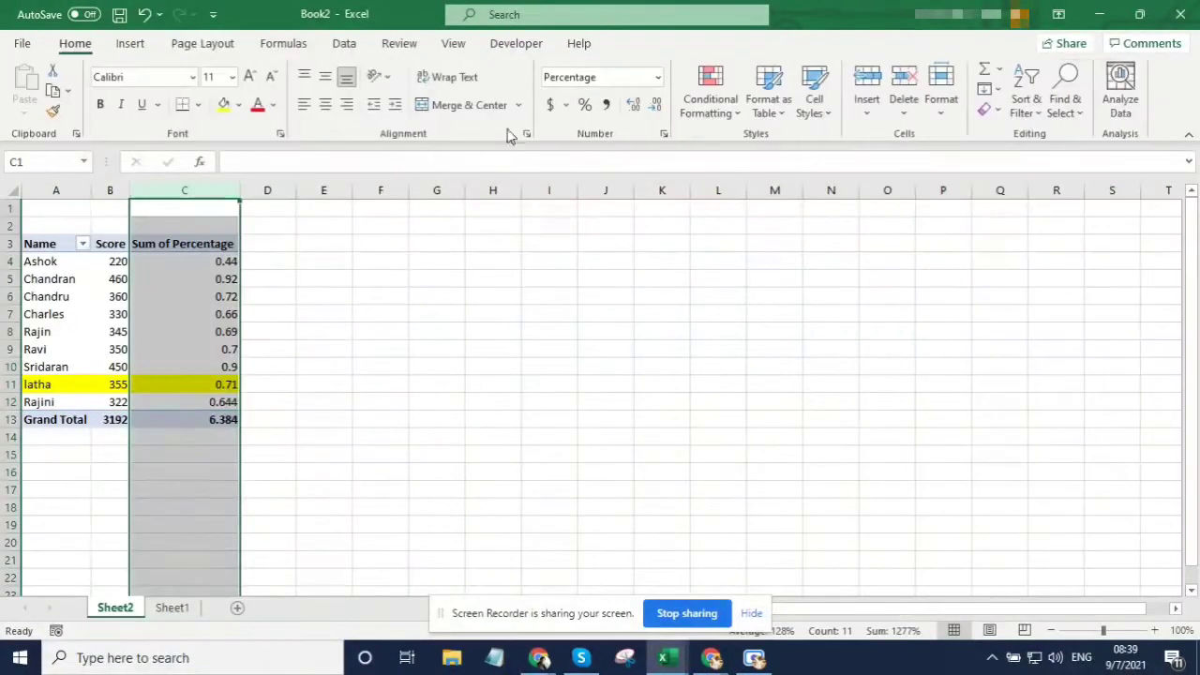
pyautogui.click(584, 104)
pyautogui.click(214, 399)
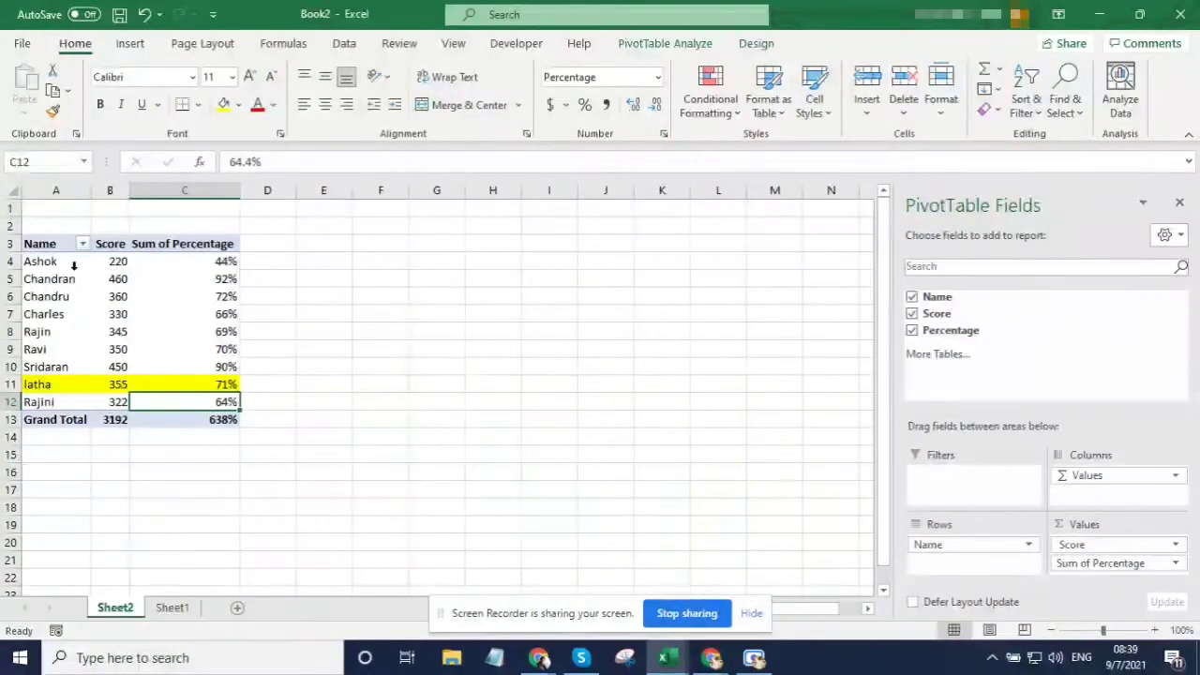
# Step: Compare the source data on Sheet1 with the pivot table's percentages in C4:C12 on Sheet2
pyautogui.click(171, 607)
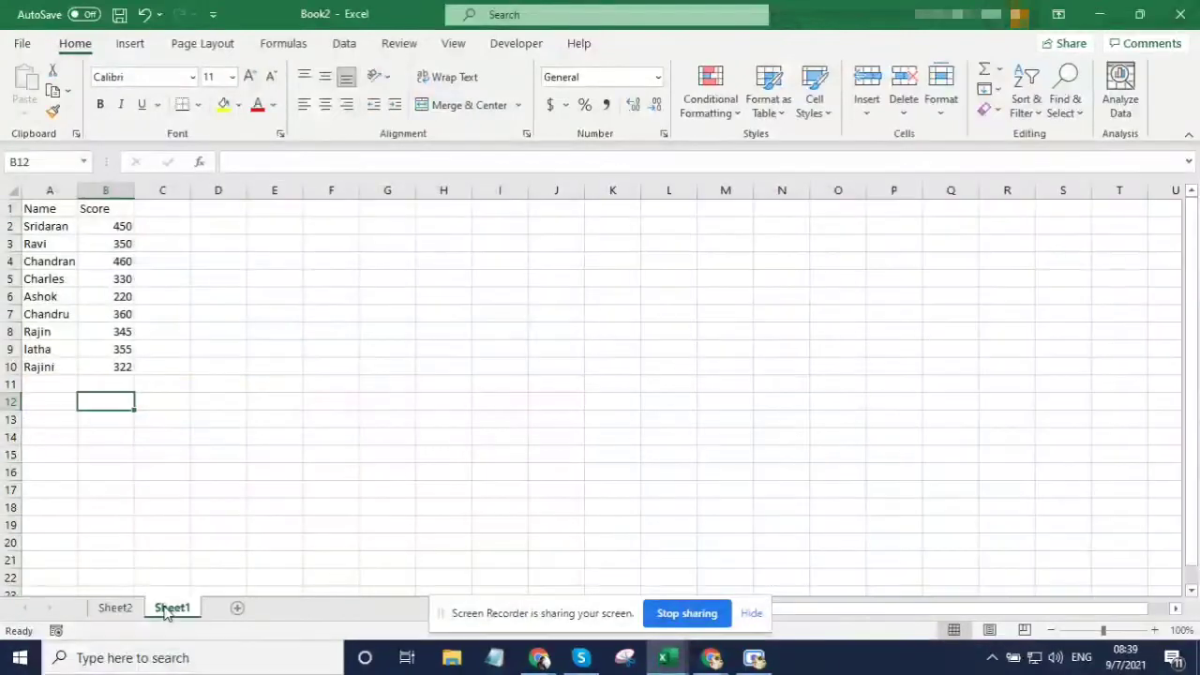
pyautogui.click(751, 613)
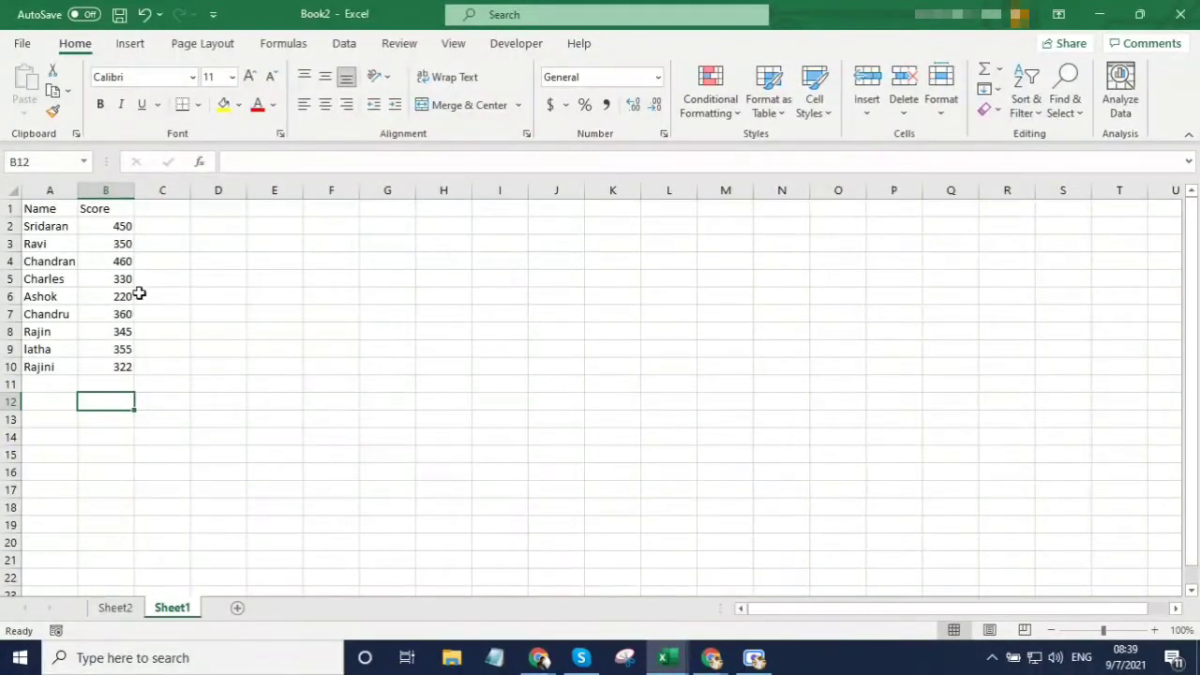
pyautogui.click(115, 608)
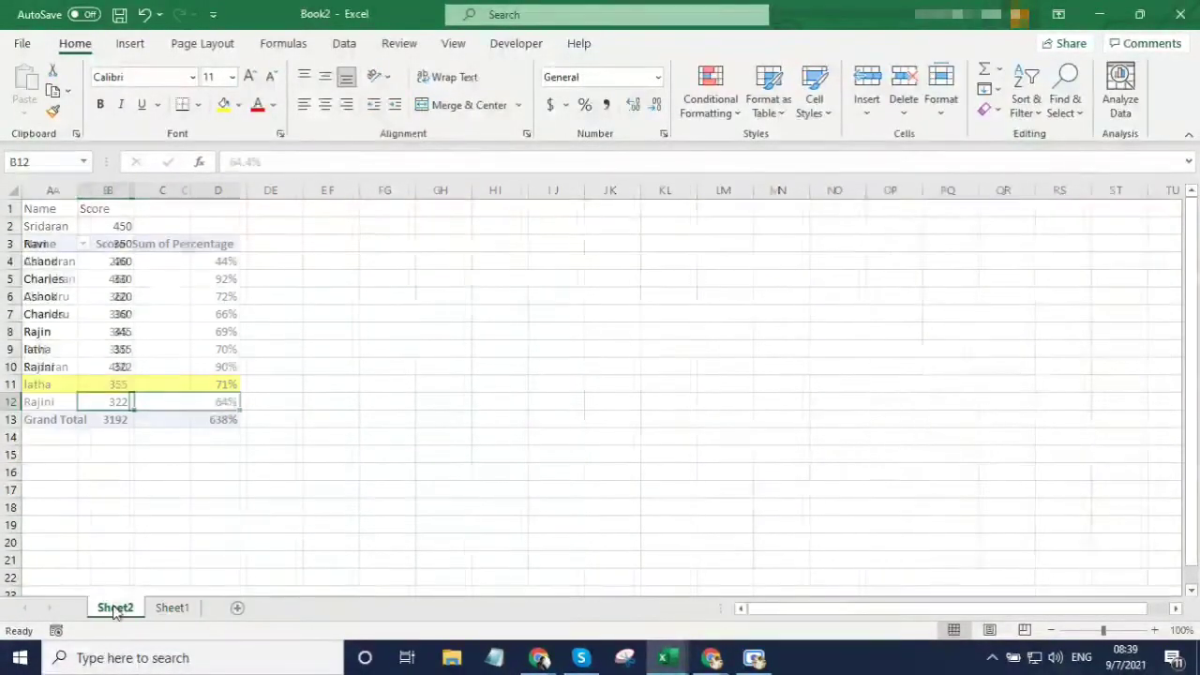
pyautogui.moveTo(182, 363)
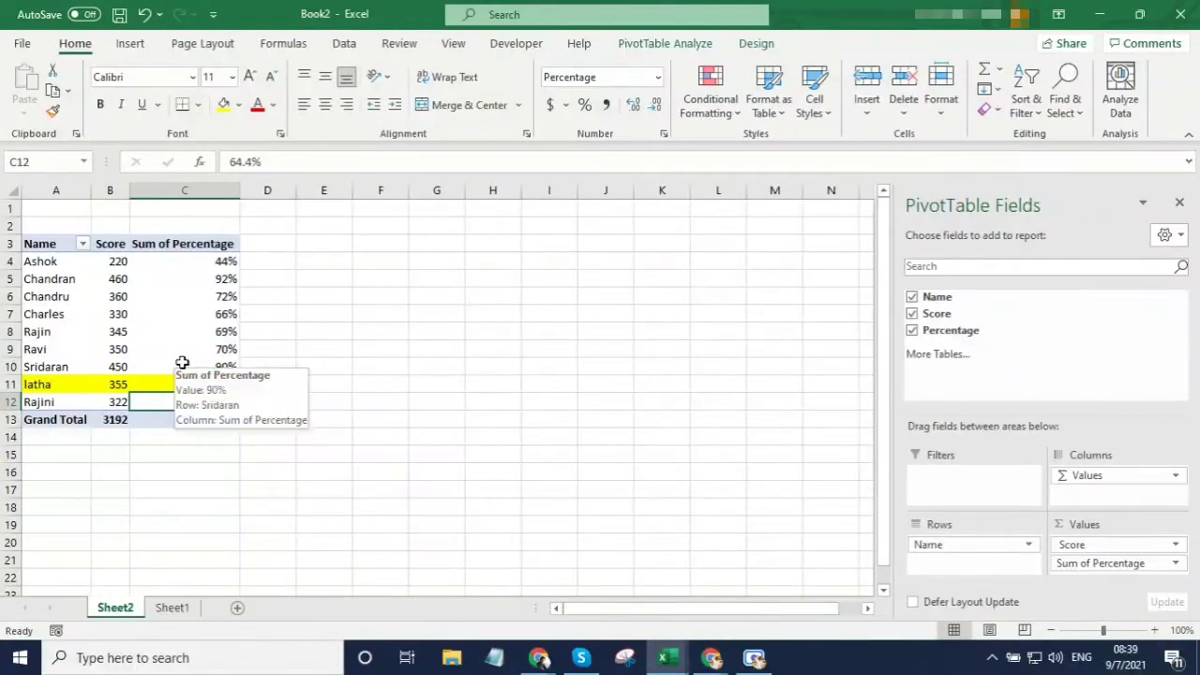
pyautogui.moveTo(207, 339)
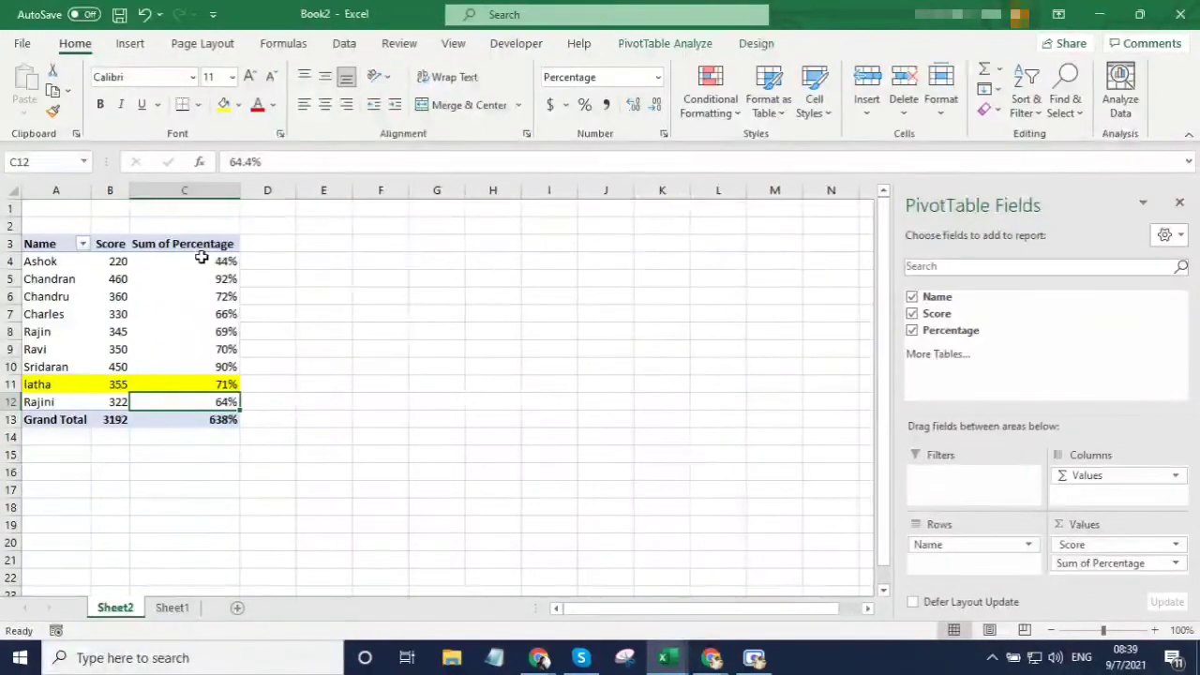
pyautogui.moveTo(201, 256); pyautogui.dragTo(209, 397)
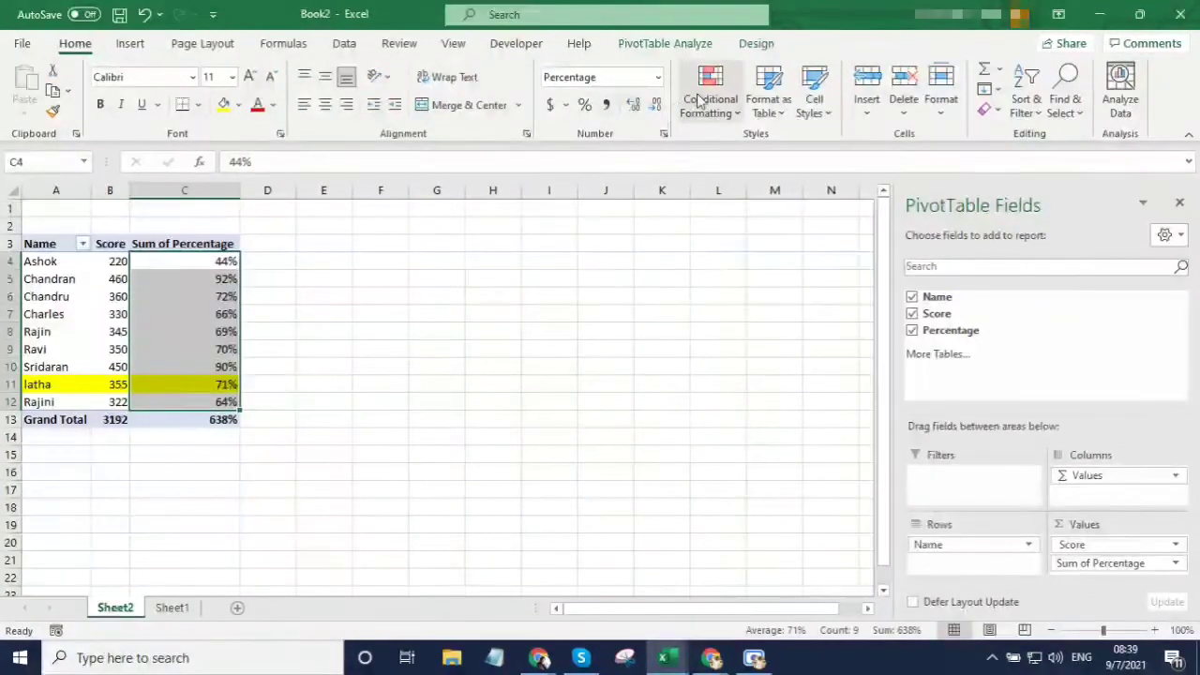
pyautogui.moveTo(207, 266)
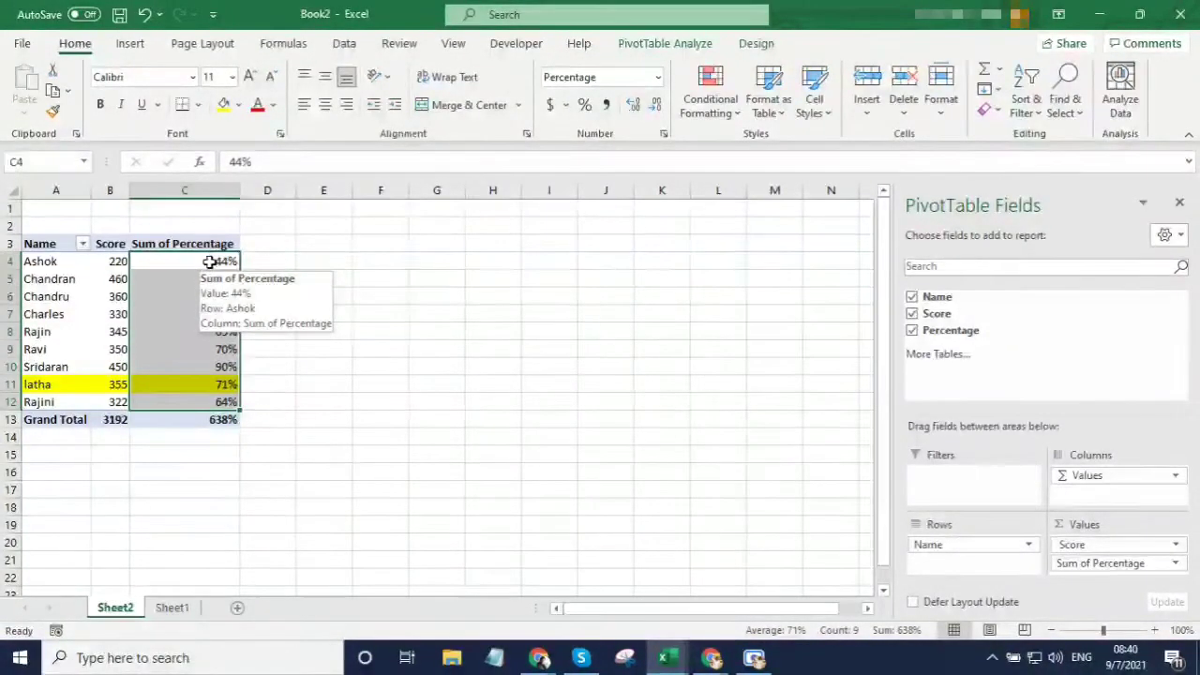
# Step: Open the Insert Calculated Field dialog for the pivot table on Sheet2
pyautogui.click(212, 262)
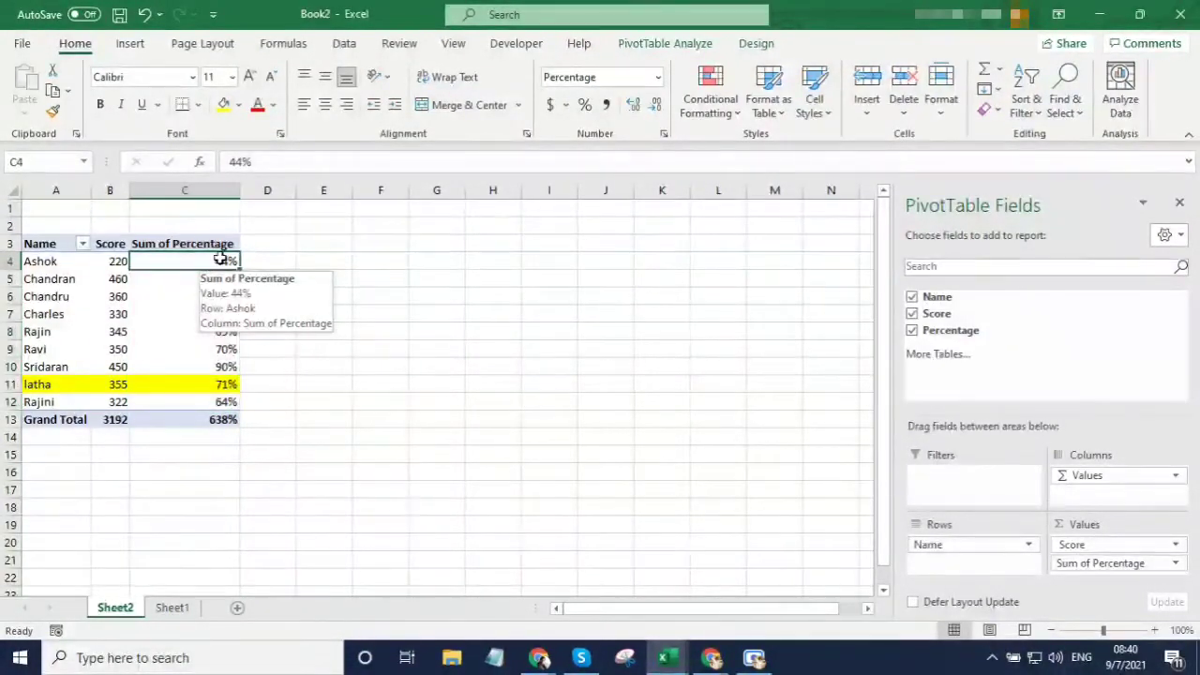
pyautogui.click(665, 43)
pyautogui.click(811, 70)
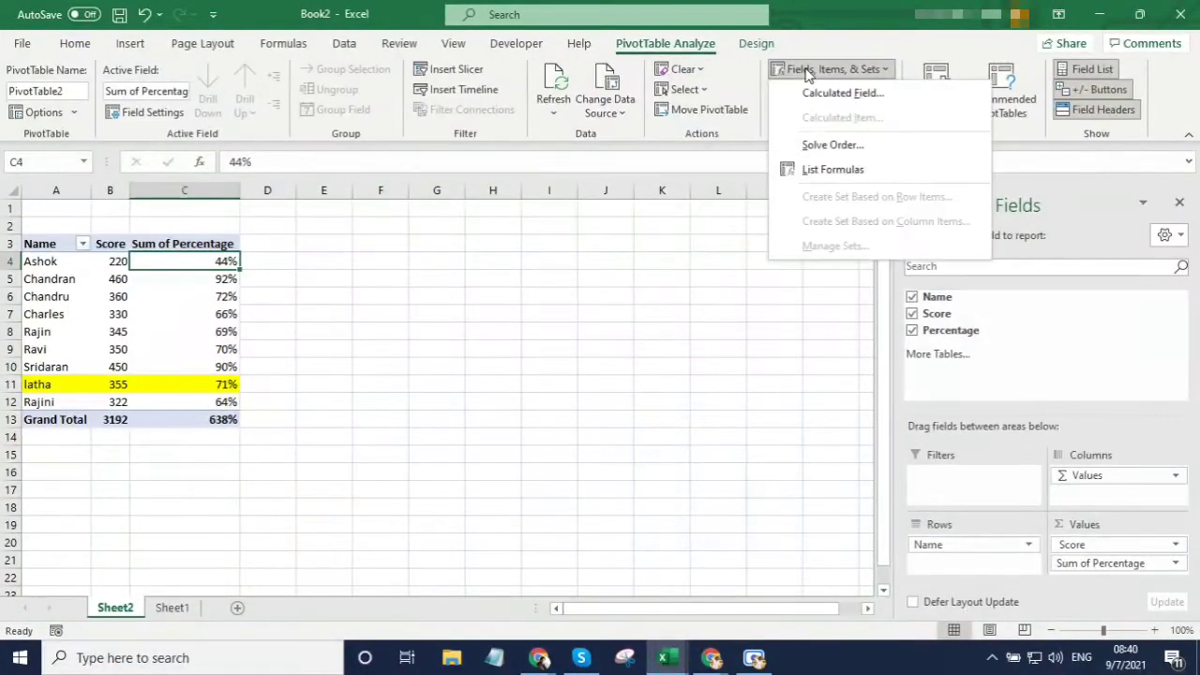
pyautogui.click(815, 91)
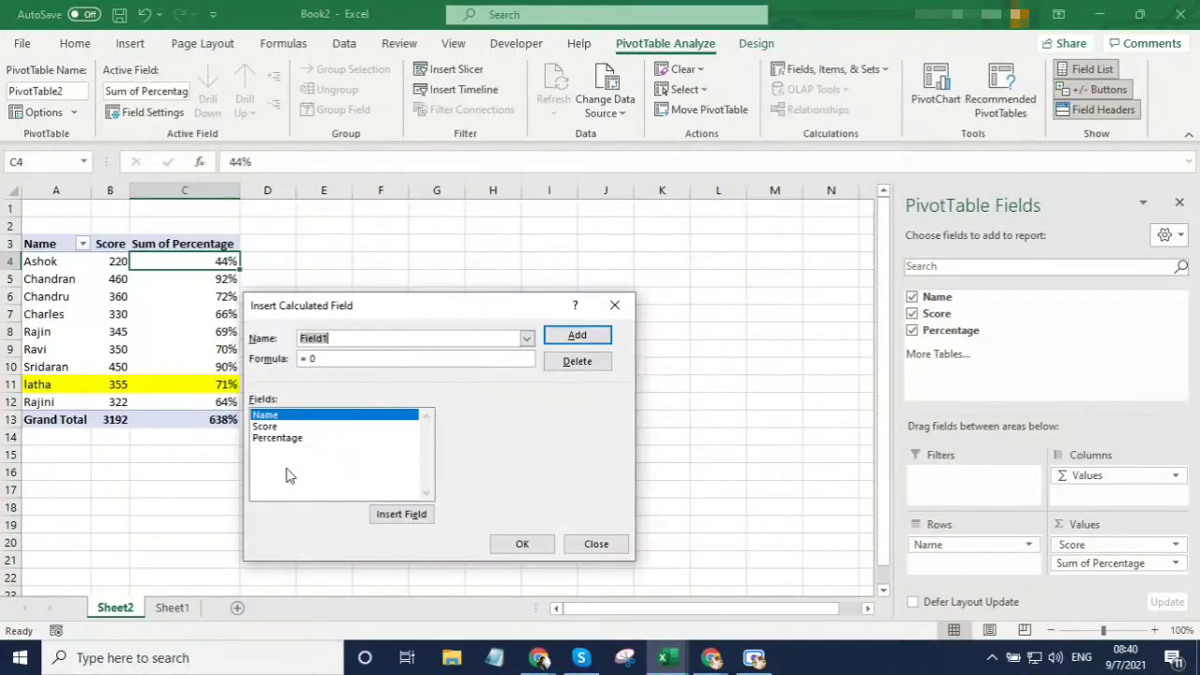
pyautogui.click(279, 438)
pyautogui.doubleClick(280, 439)
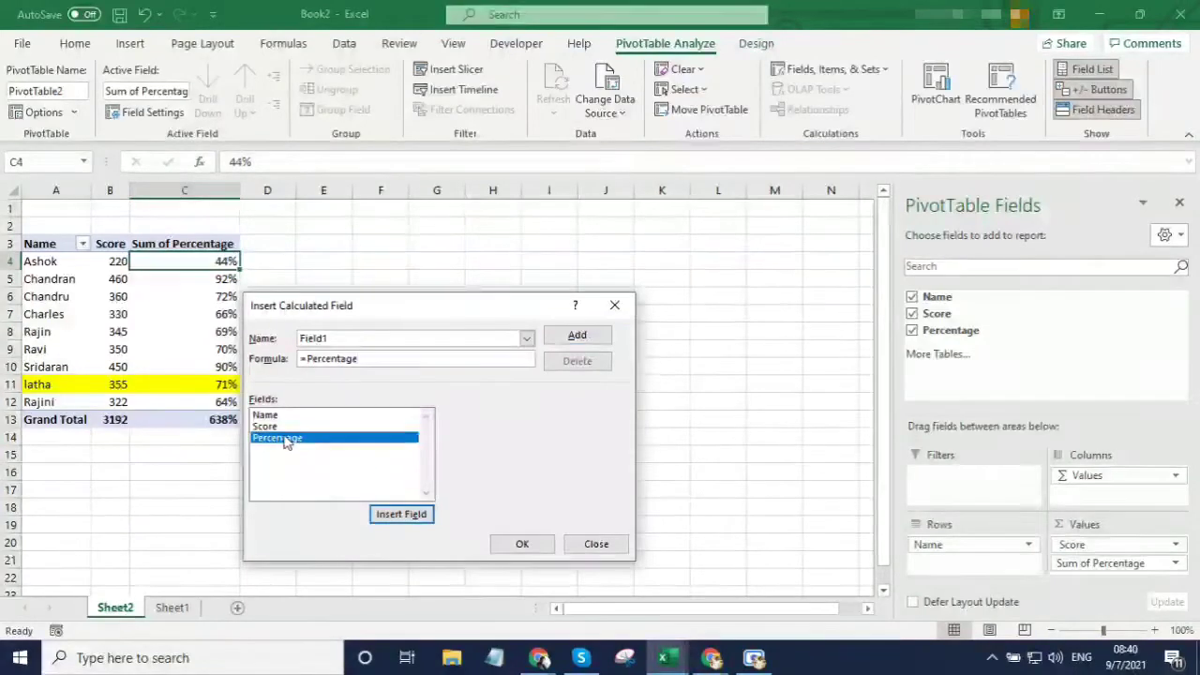
pyautogui.moveTo(374, 359); pyautogui.dragTo(299, 359)
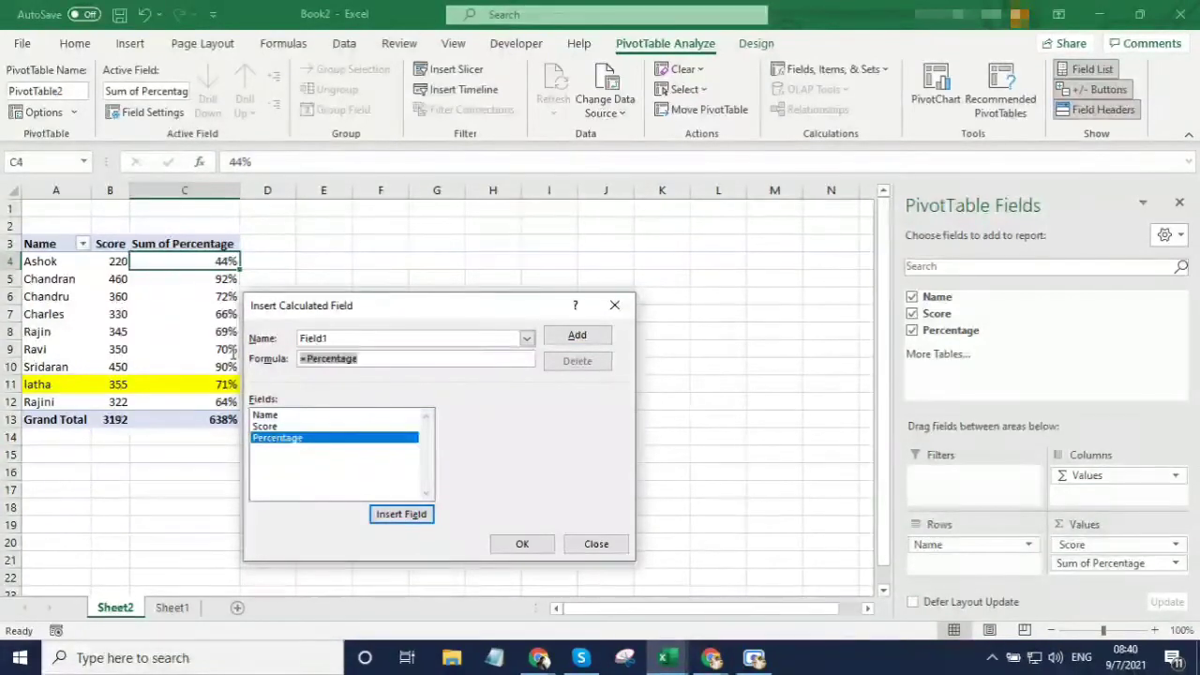
pyautogui.press('BackSpace')
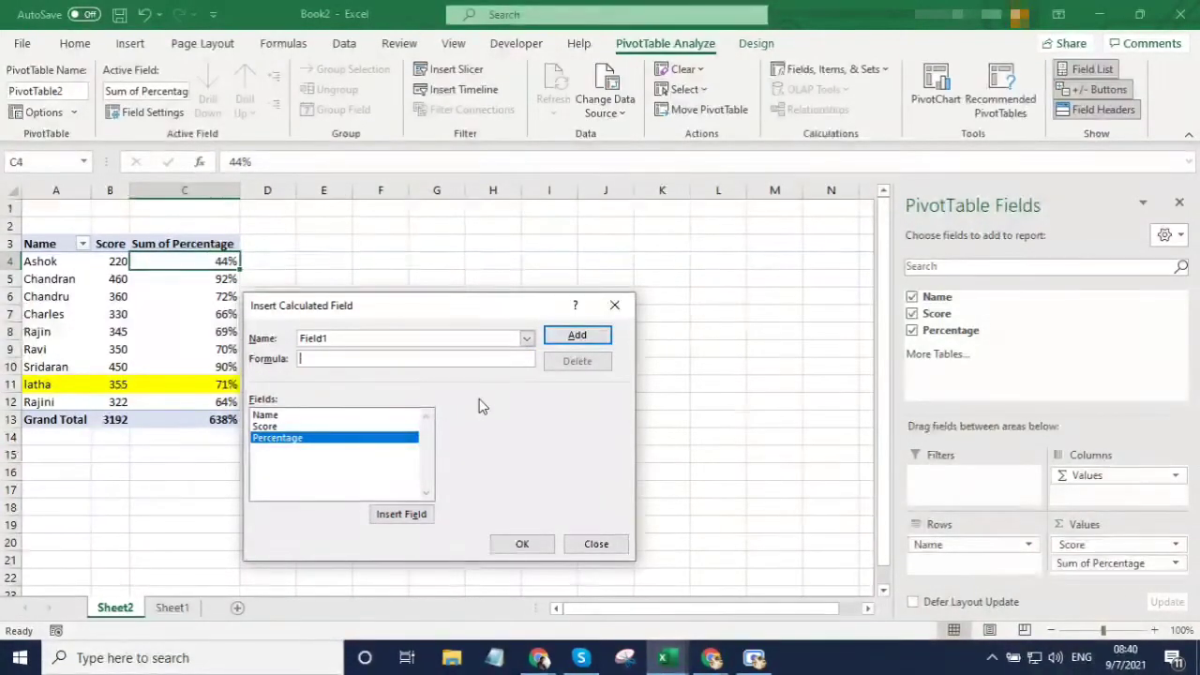
# Step: Modify the existing Percentage calculated field so its formula is =Score /600, and apply it to the pivot table
pyautogui.click(527, 341)
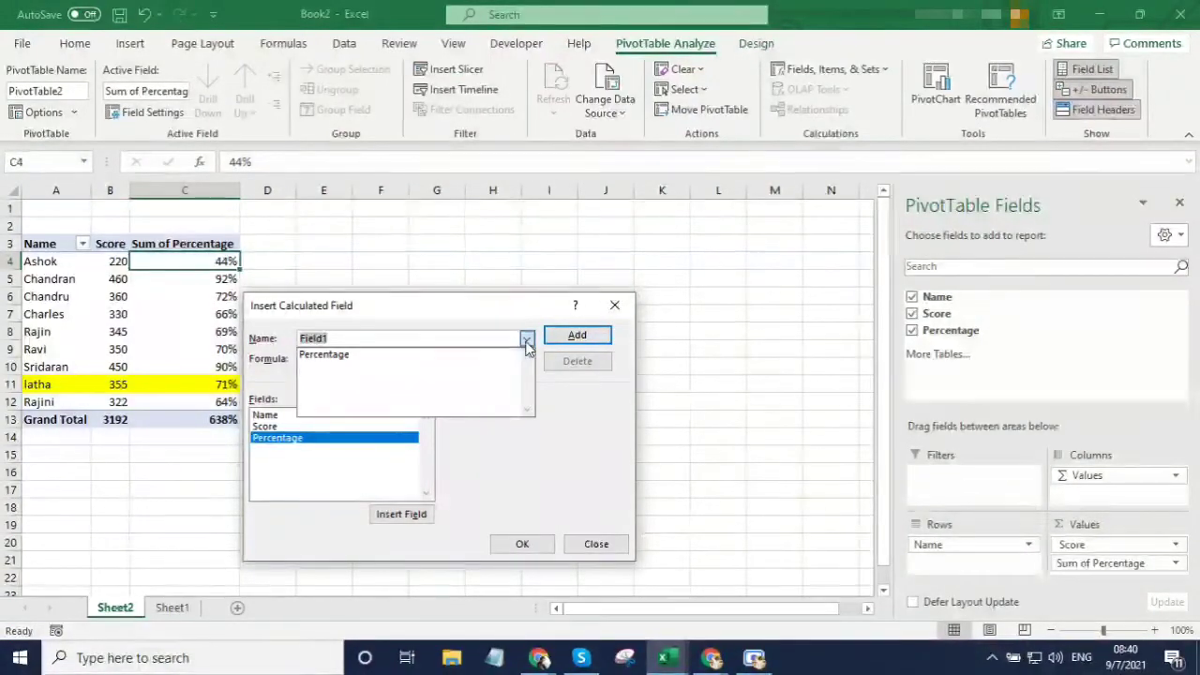
pyautogui.click(527, 341)
pyautogui.click(527, 341)
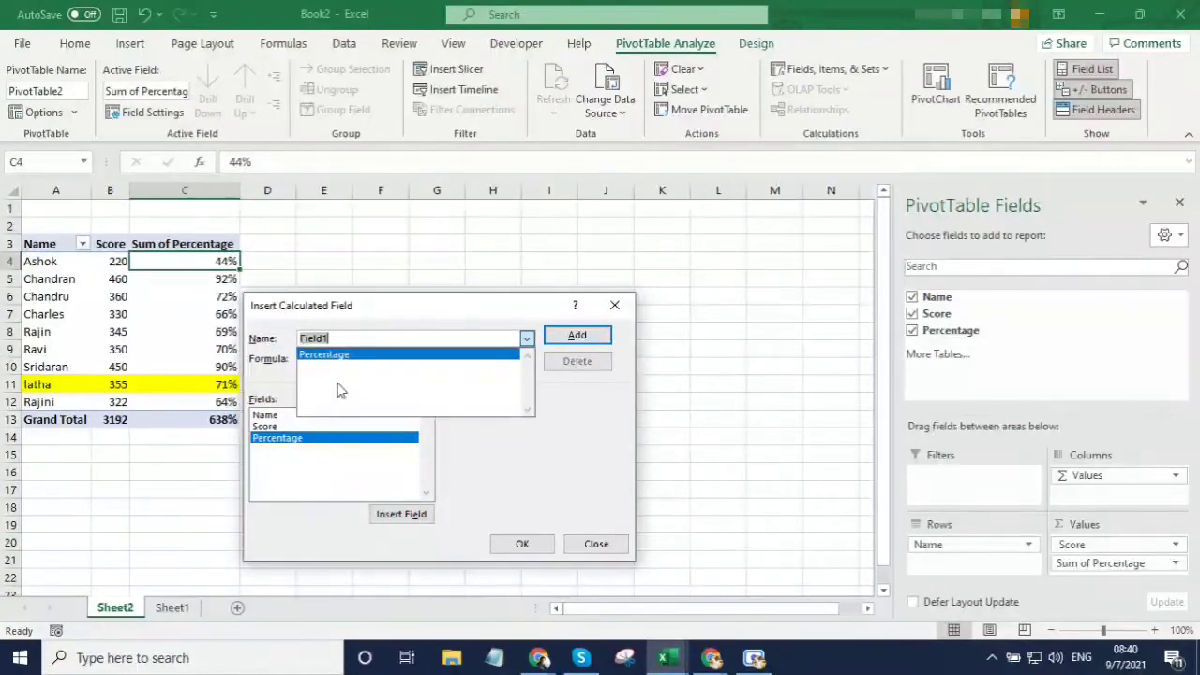
pyautogui.click(330, 354)
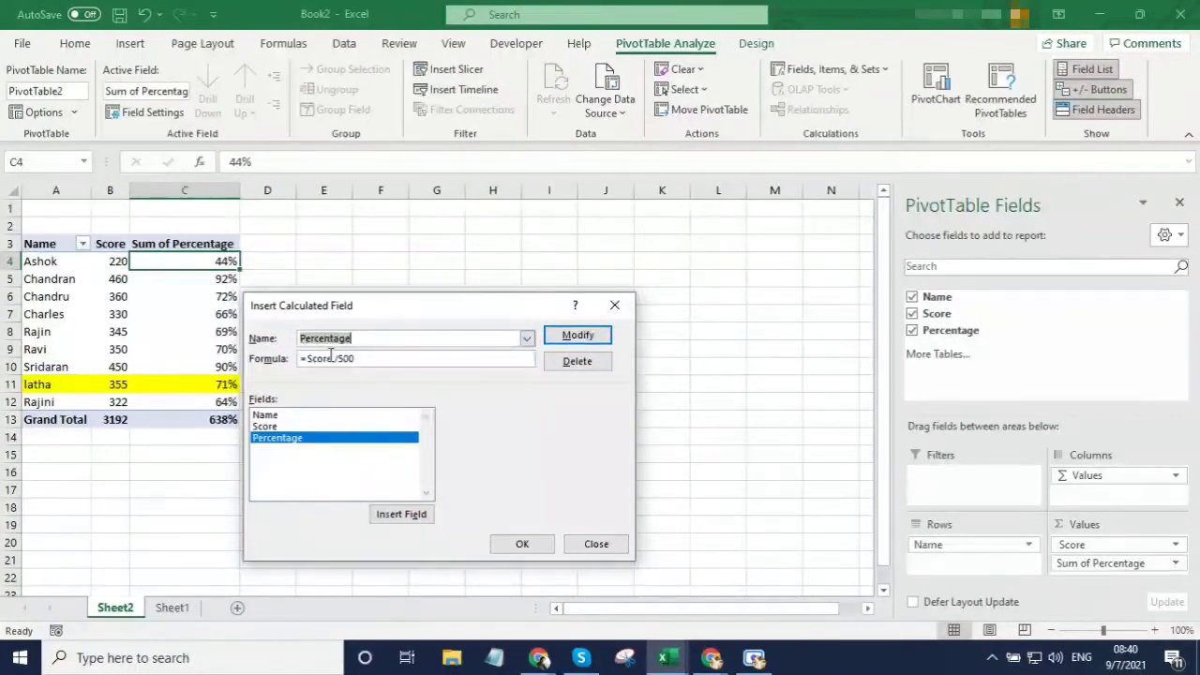
pyautogui.click(382, 360)
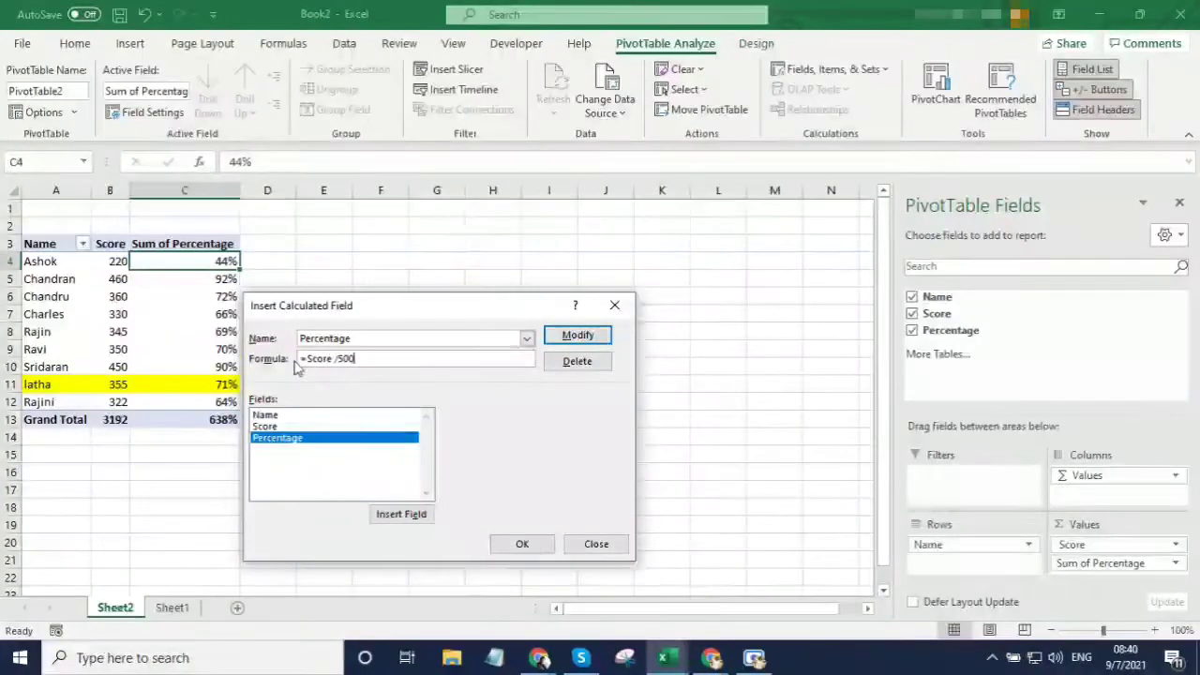
pyautogui.moveTo(337, 359); pyautogui.dragTo(438, 367)
pyautogui.write('6')
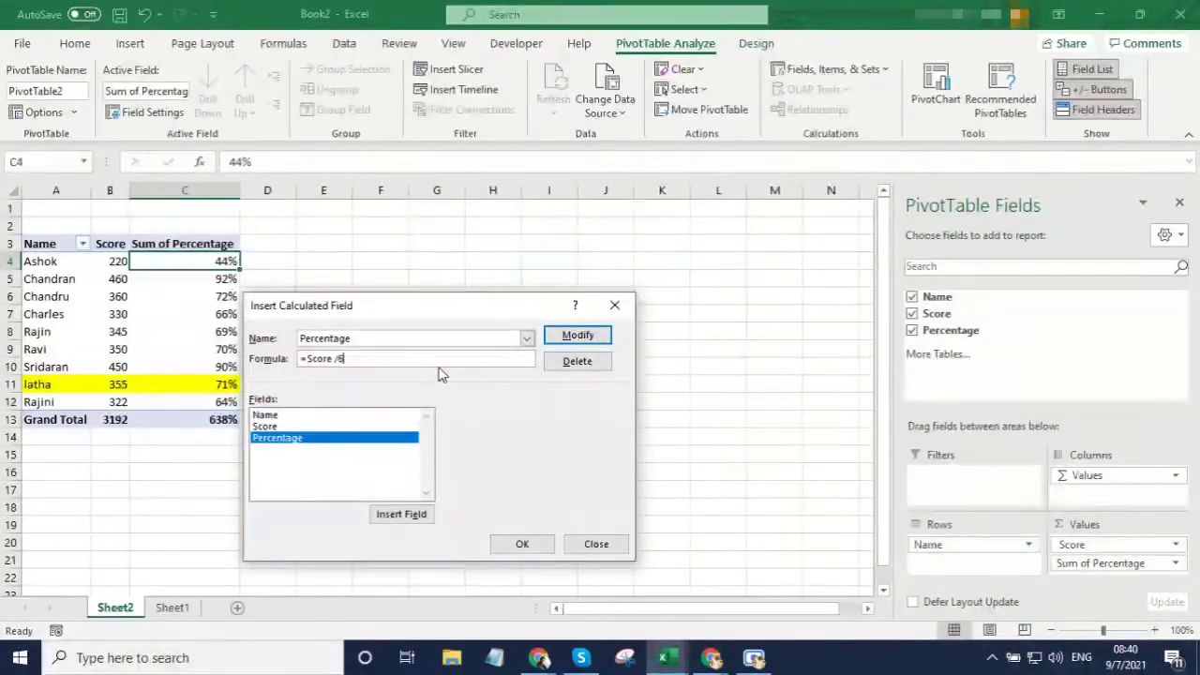
pyautogui.write('00')
pyautogui.click(589, 343)
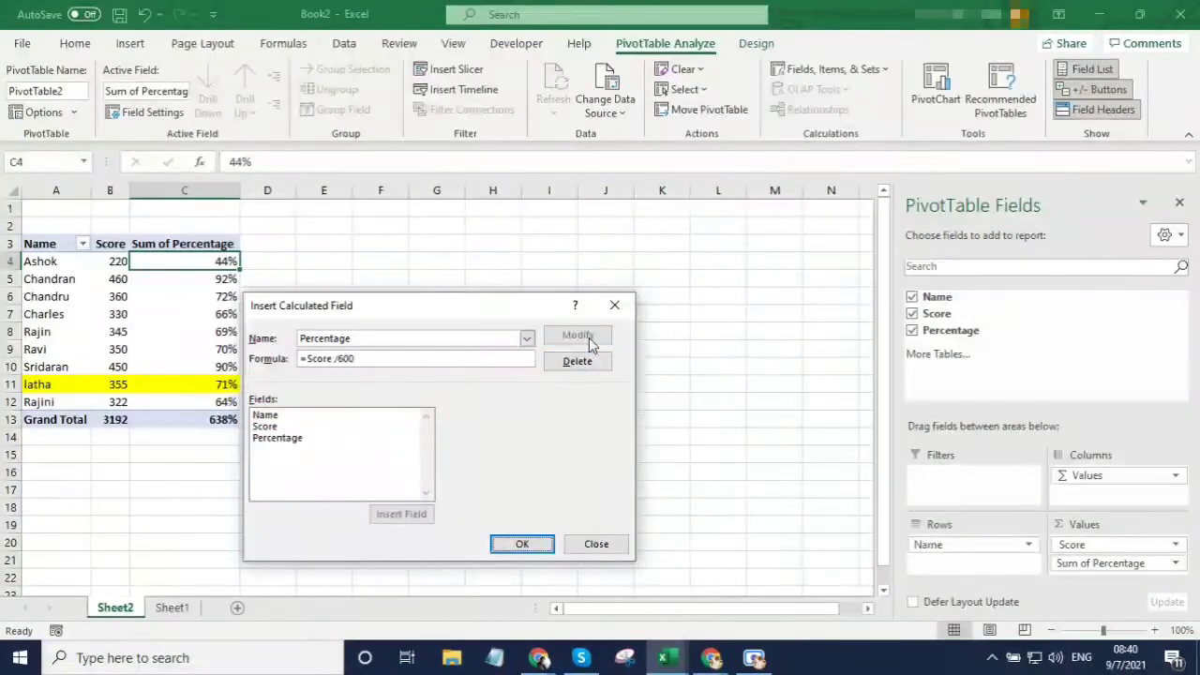
pyautogui.click(525, 544)
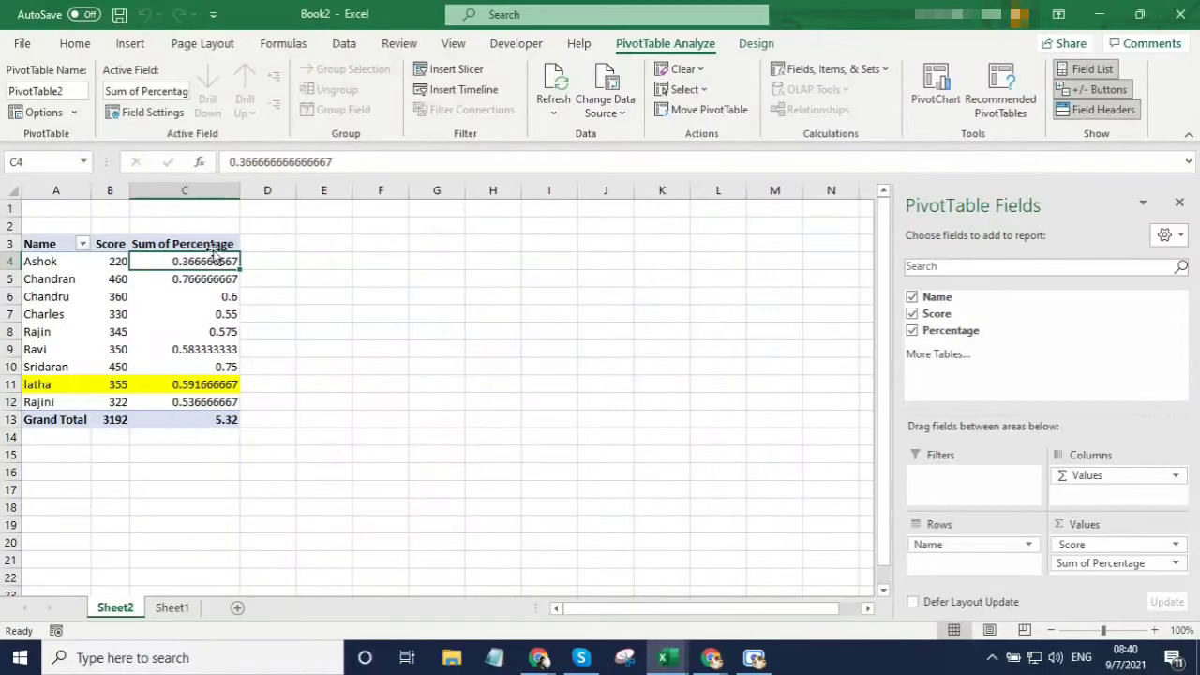
# Step: Format the recalculated Sum of Percentage values in column C with the percentage number style
pyautogui.click(203, 191)
pyautogui.click(585, 105)
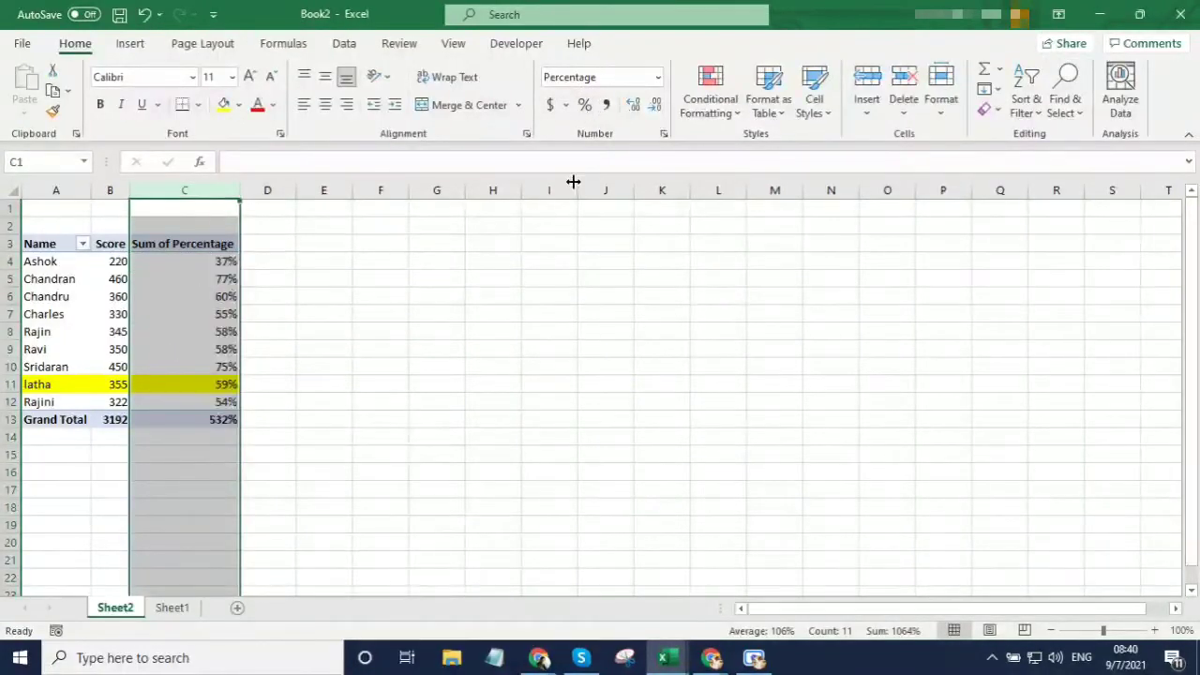
pyautogui.moveTo(227, 296)
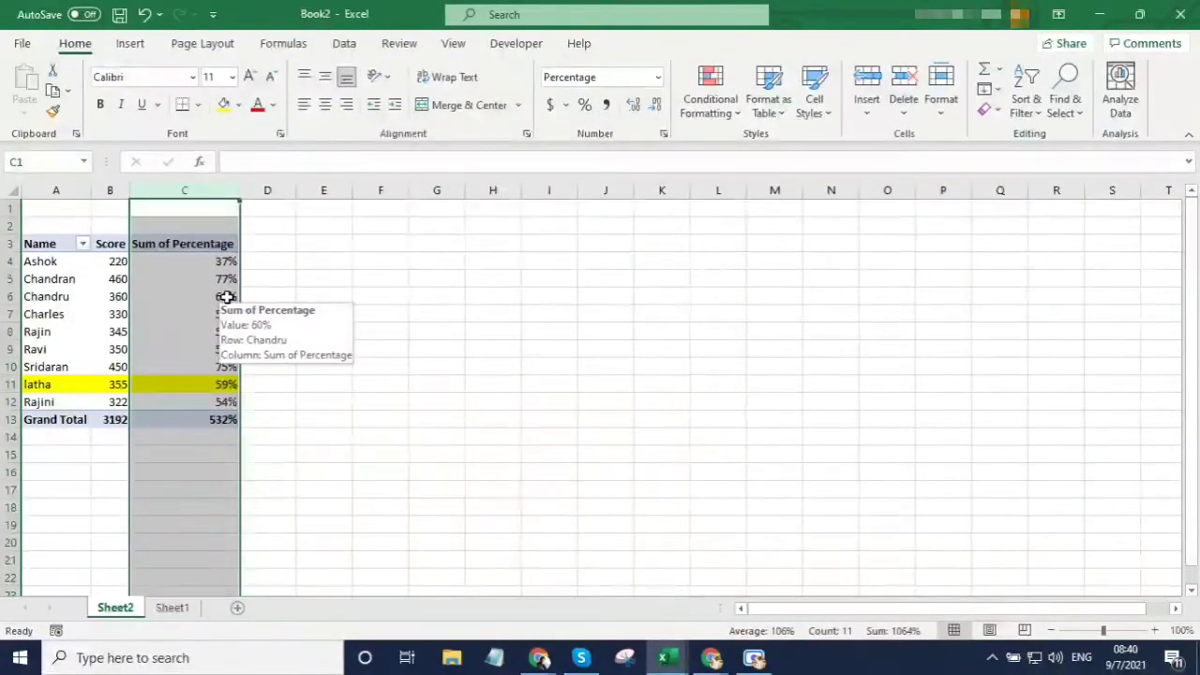